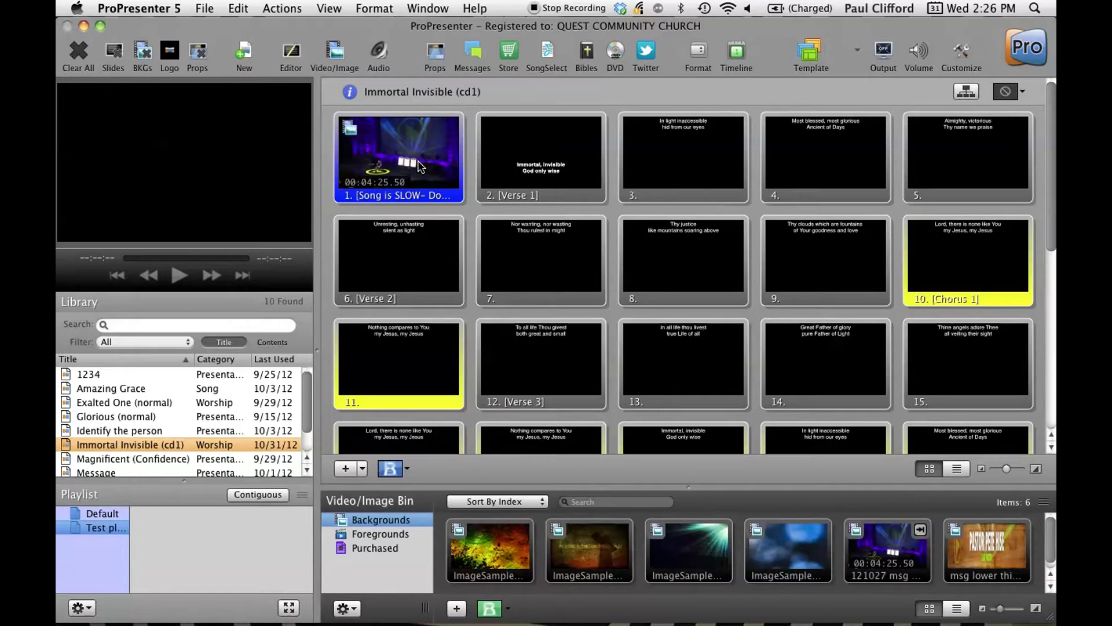
# Step: Play the video from about 1:29 with slide 2, then slide 3 lyrics overlaid
pyautogui.moveTo(420, 165); pyautogui.dragTo(420, 167)
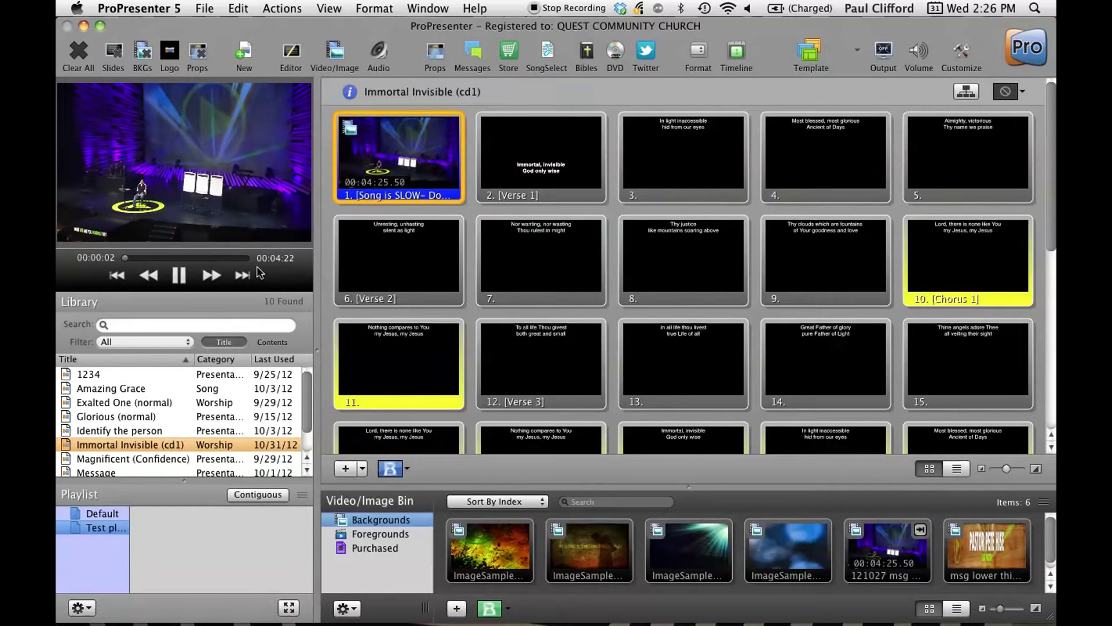
pyautogui.click(167, 259)
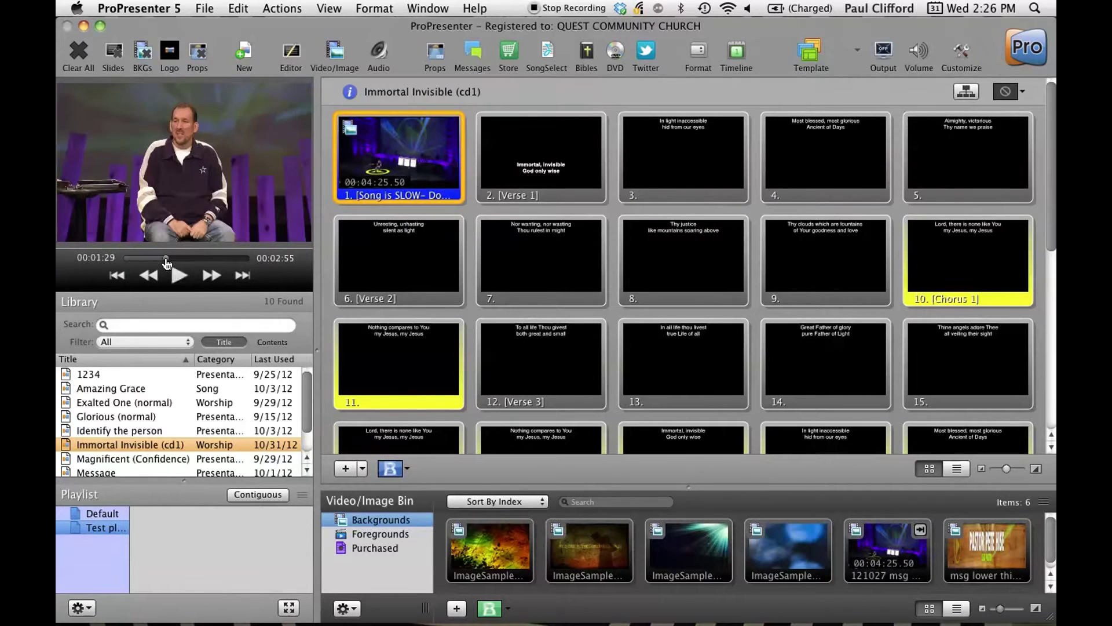
pyautogui.click(544, 169)
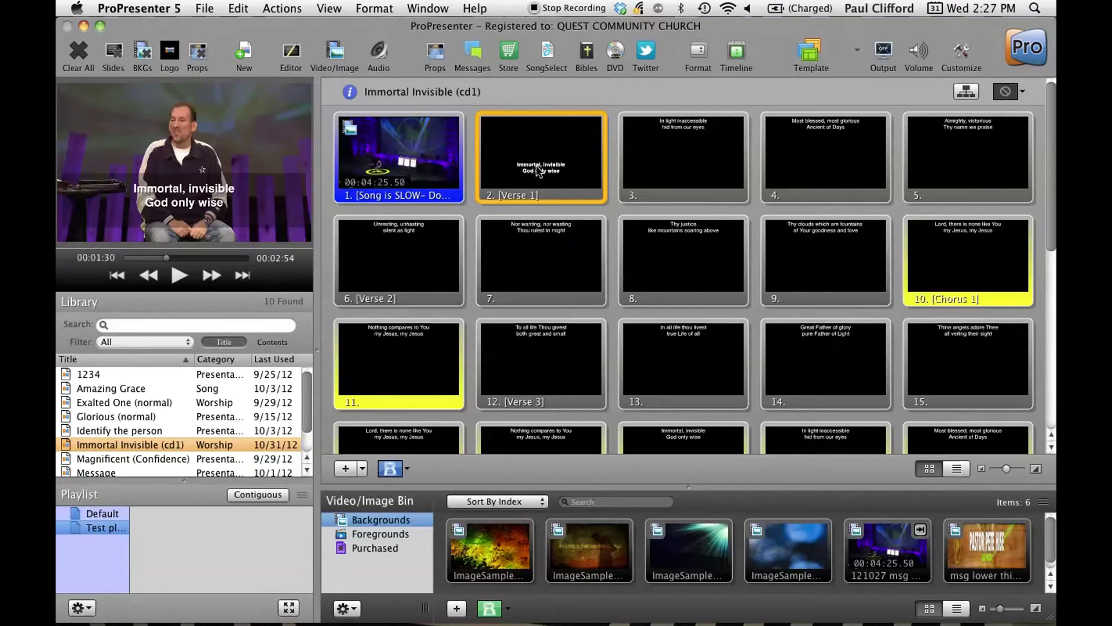
pyautogui.moveTo(676, 169); pyautogui.dragTo(688, 169)
pyautogui.click(688, 169)
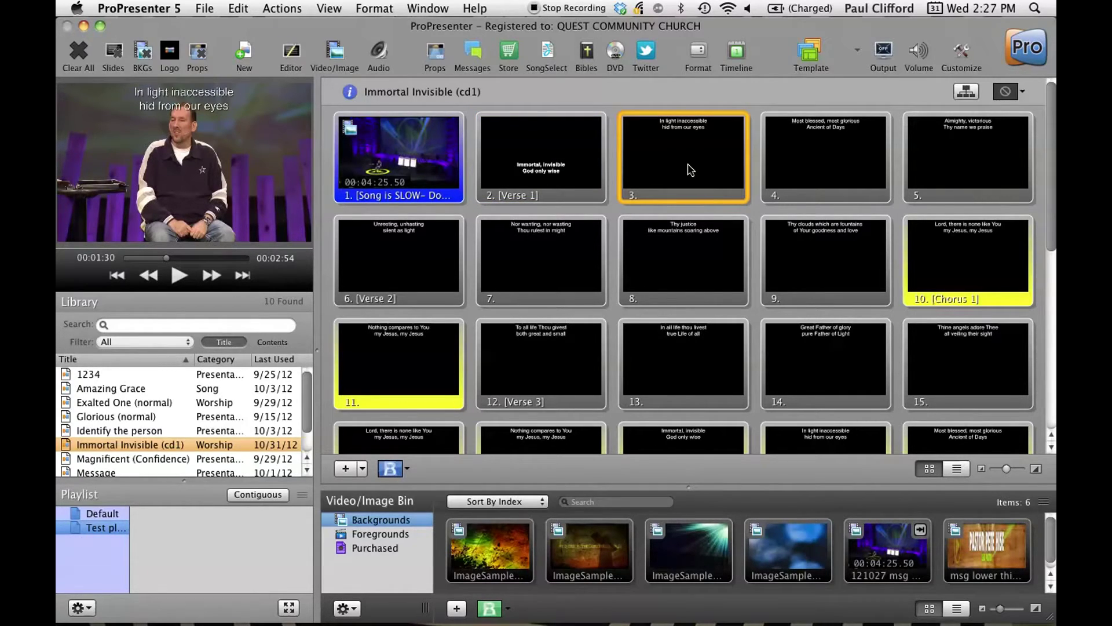
pyautogui.click(565, 169)
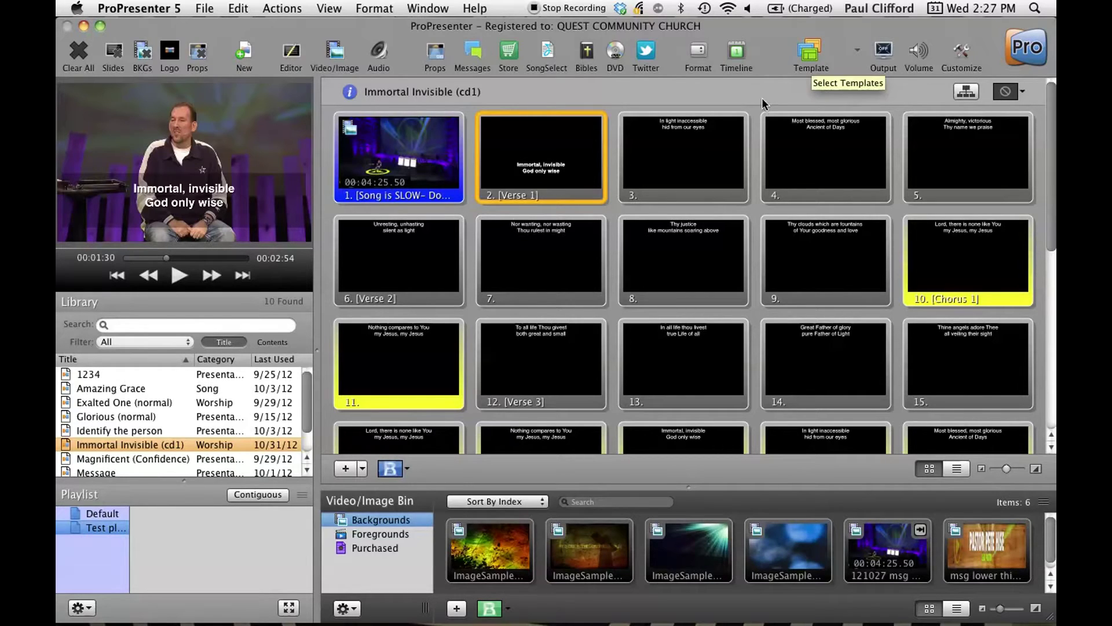
pyautogui.click(703, 146)
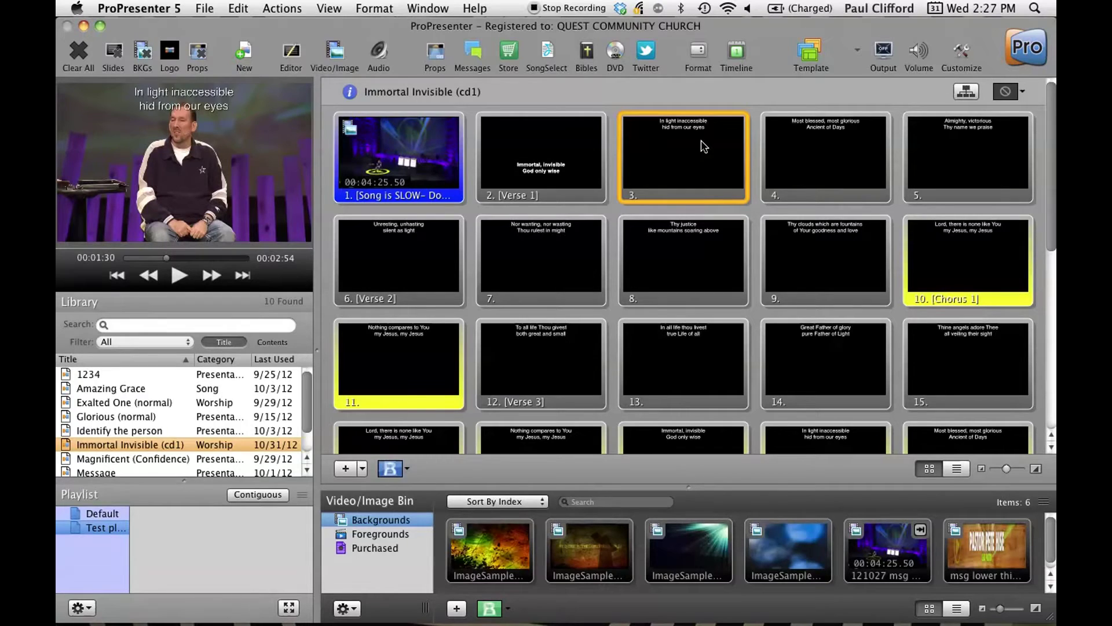
# Step: Create a new template from slide 3 named 'test 2' and save it
pyautogui.rightClick(704, 146)
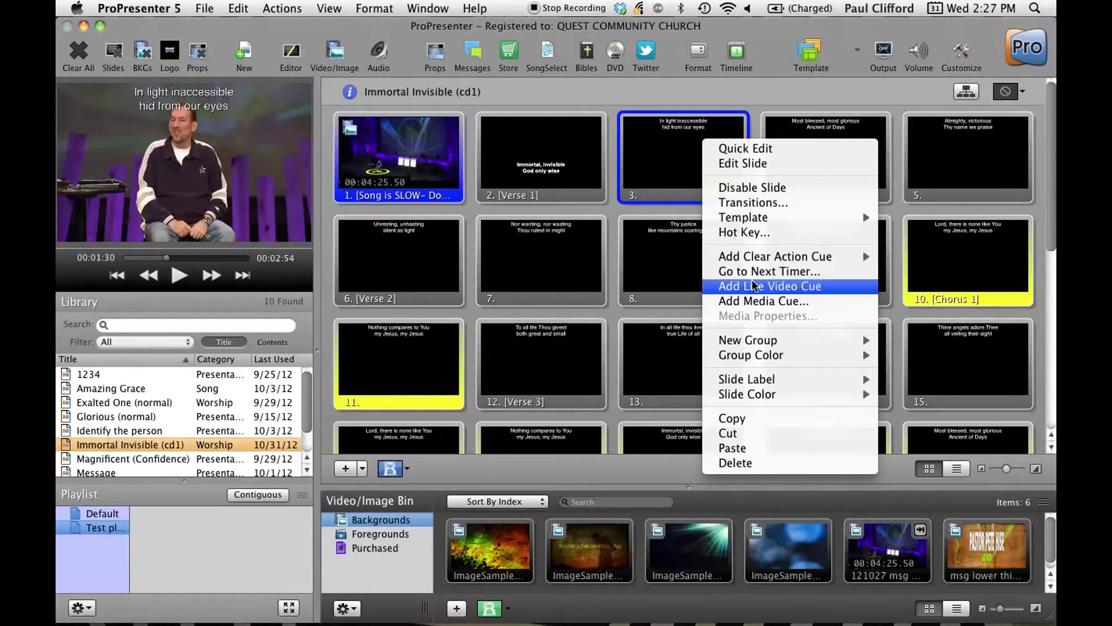
pyautogui.moveTo(765, 219)
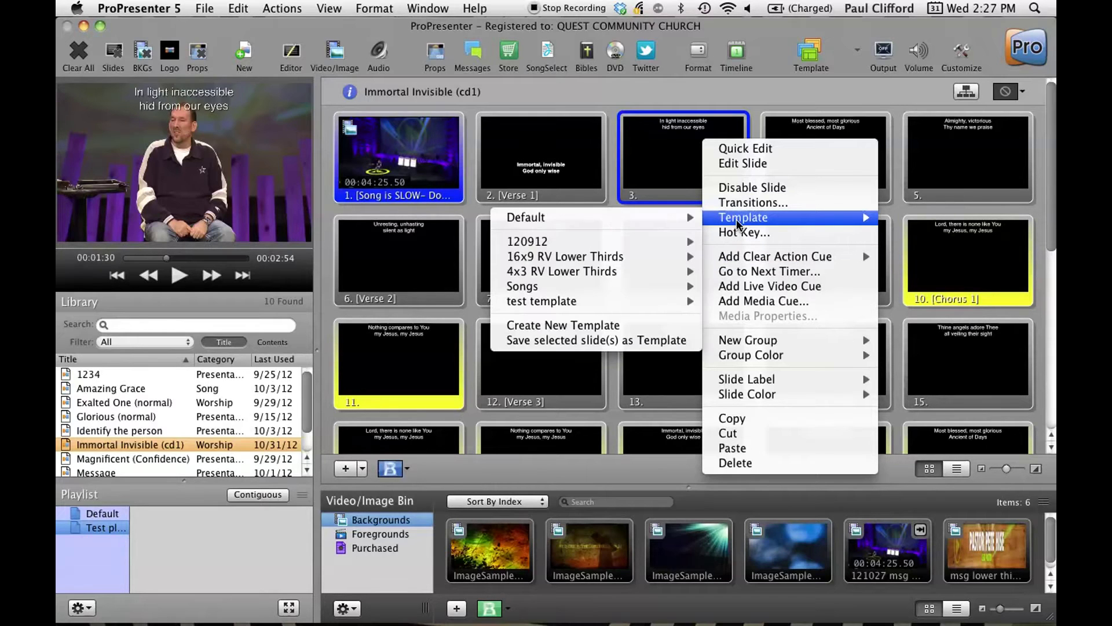
pyautogui.click(575, 329)
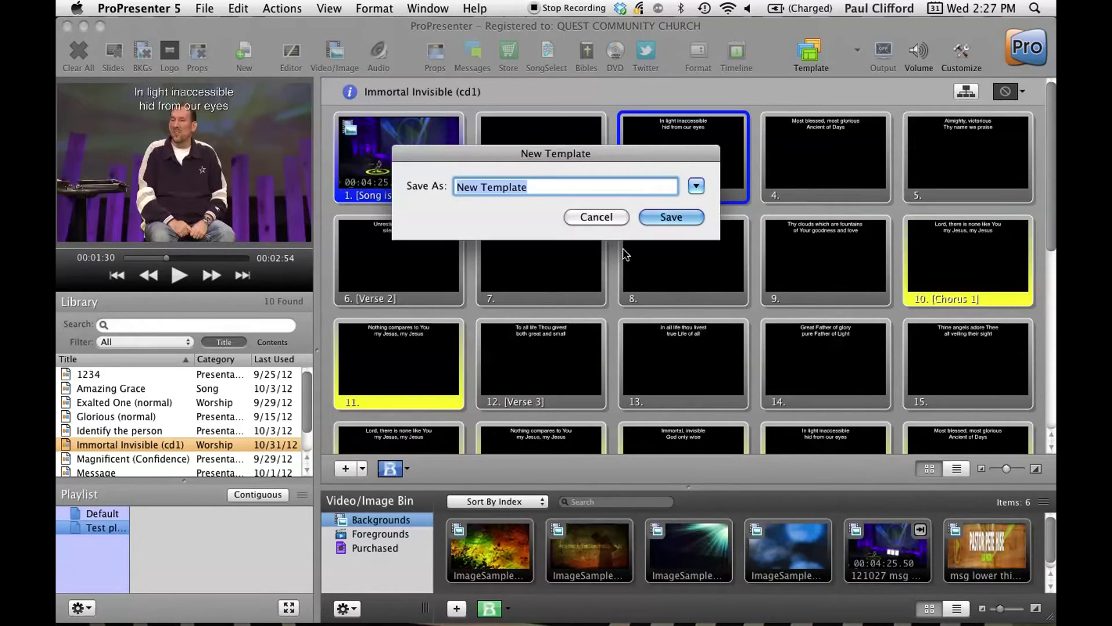
pyautogui.write('test')
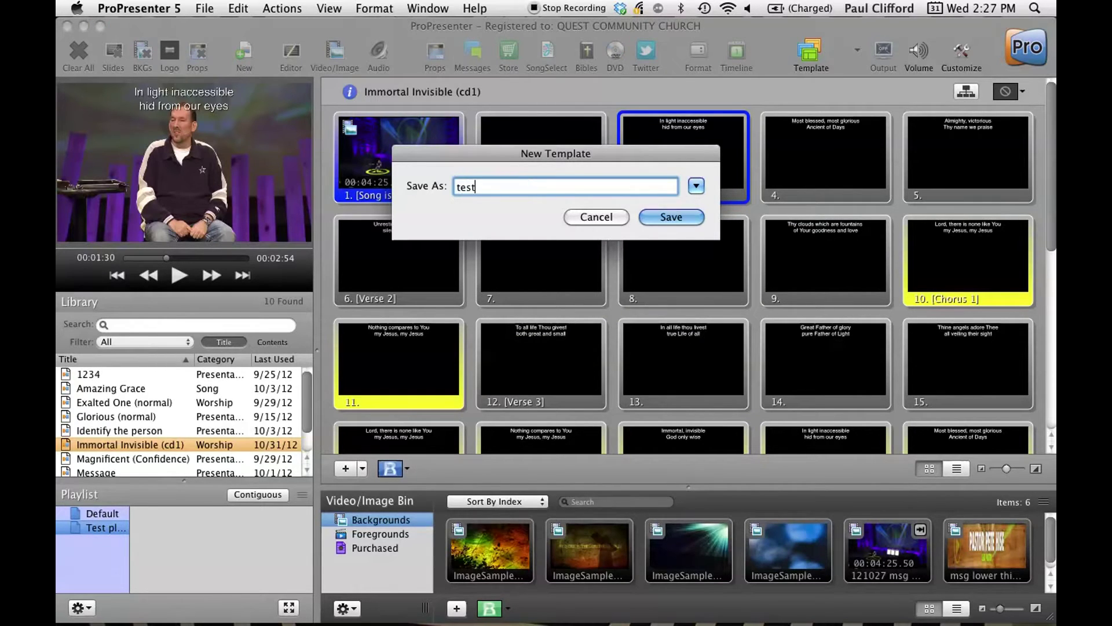
pyautogui.write(' 2')
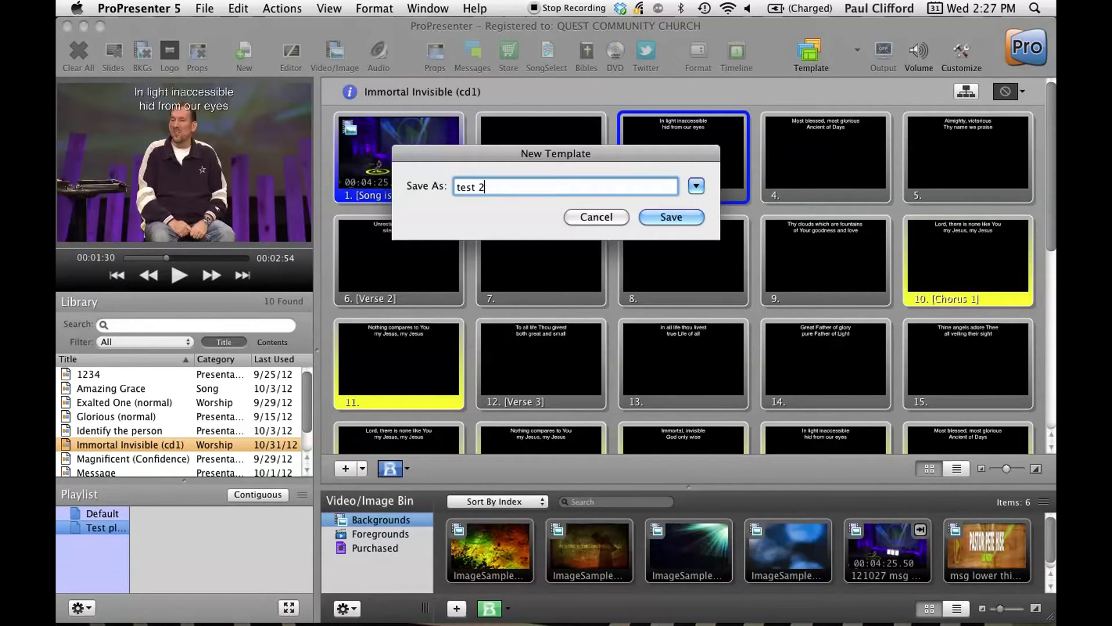
pyautogui.click(672, 217)
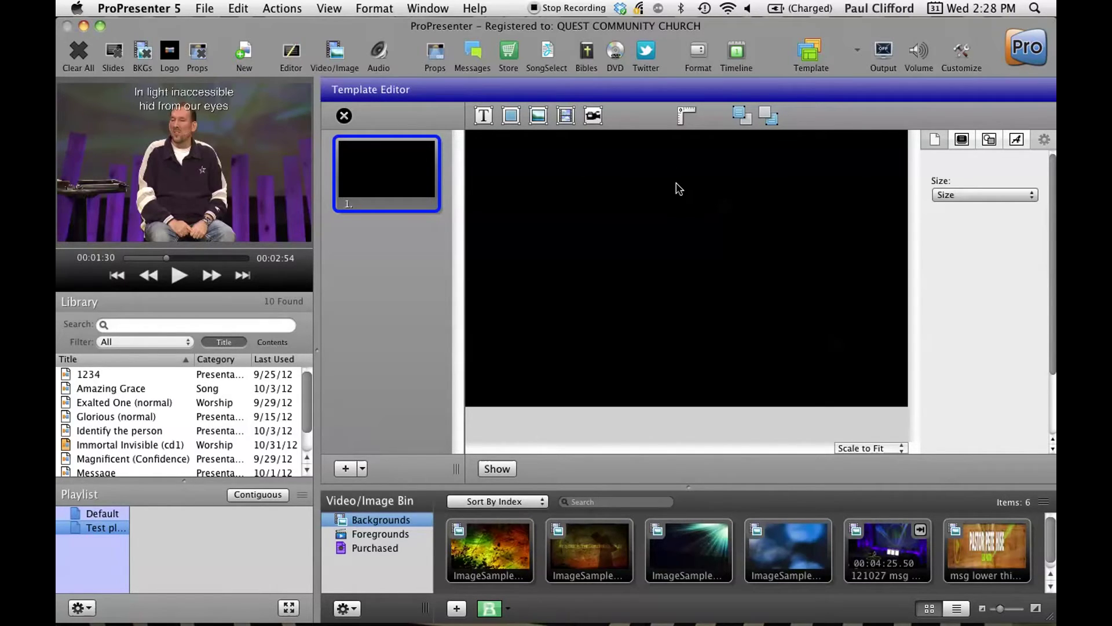
# Step: Turn on a white background colour for the template and add a rectangle shape
pyautogui.click(962, 141)
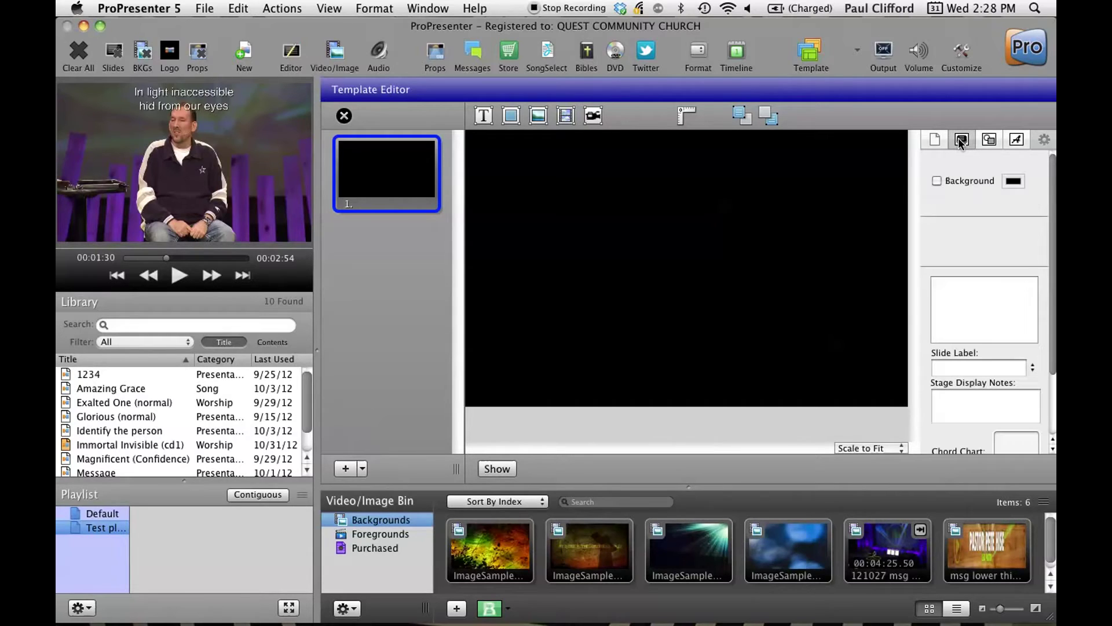
pyautogui.click(937, 181)
pyautogui.click(1013, 180)
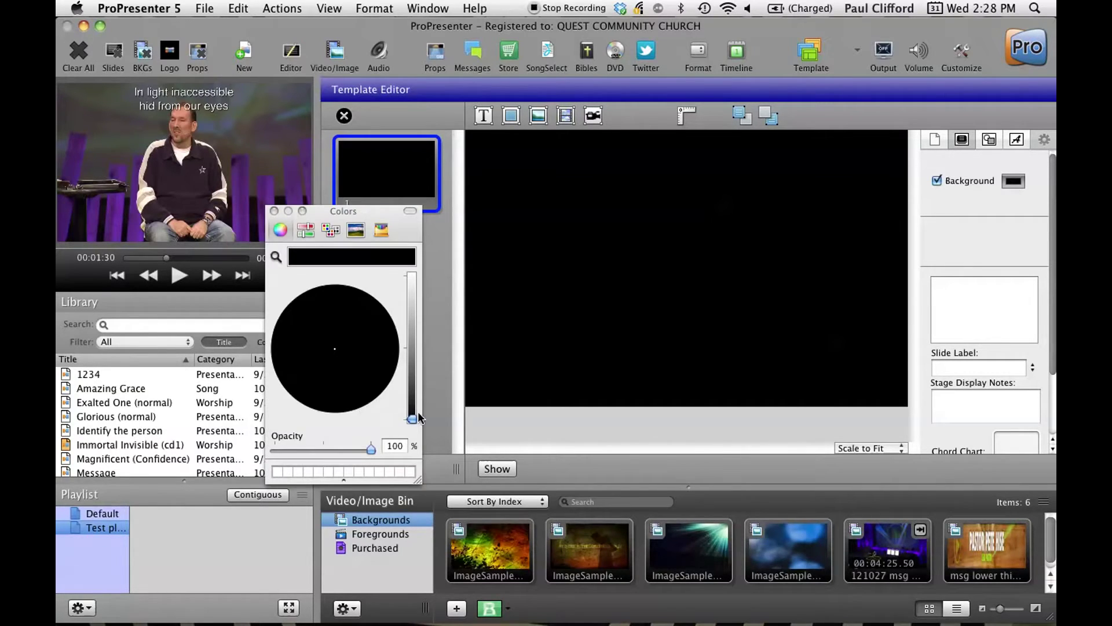
pyautogui.moveTo(412, 419); pyautogui.dragTo(414, 276)
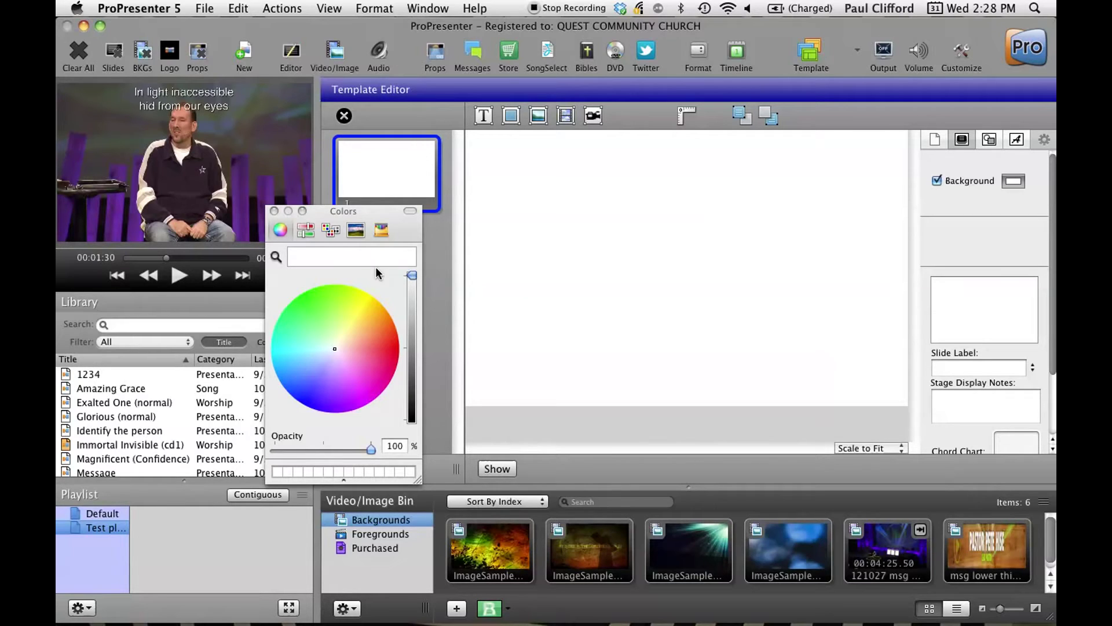
pyautogui.click(274, 211)
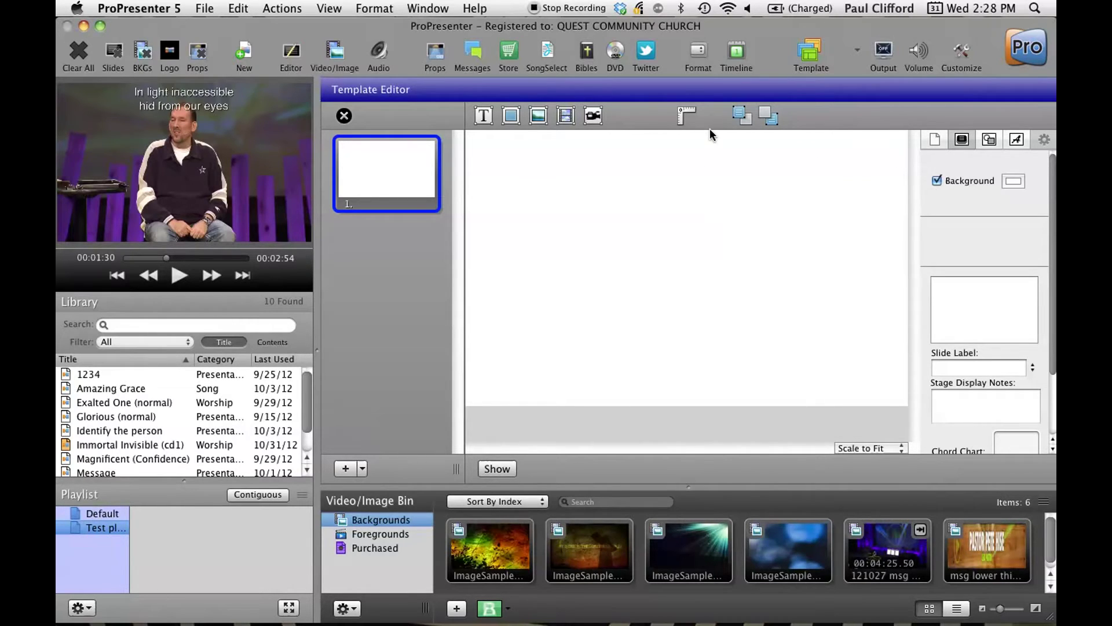
pyautogui.click(510, 122)
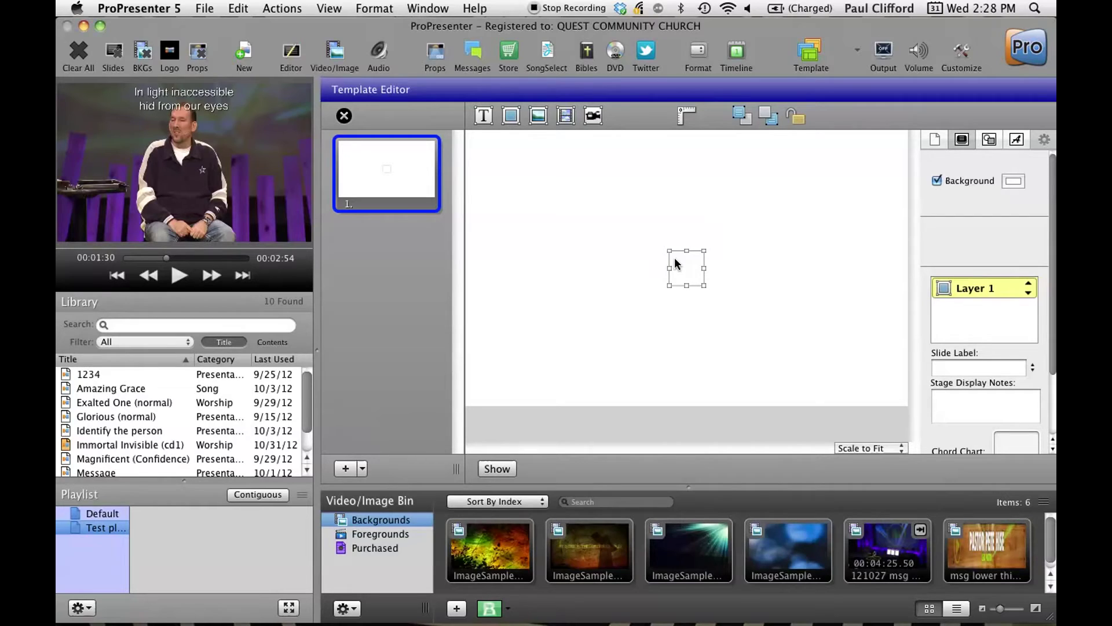
# Step: Stretch the rectangle into a wide bar across the lower part of the slide
pyautogui.moveTo(674, 262); pyautogui.dragTo(477, 295)
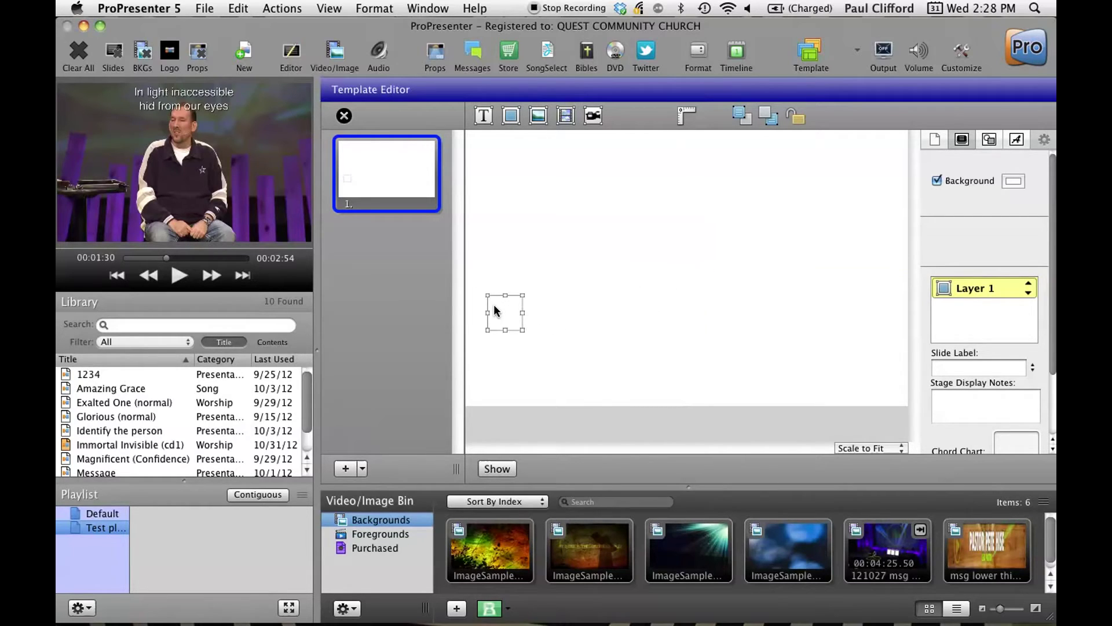
pyautogui.moveTo(494, 307); pyautogui.dragTo(503, 307)
pyautogui.moveTo(525, 316); pyautogui.dragTo(893, 313)
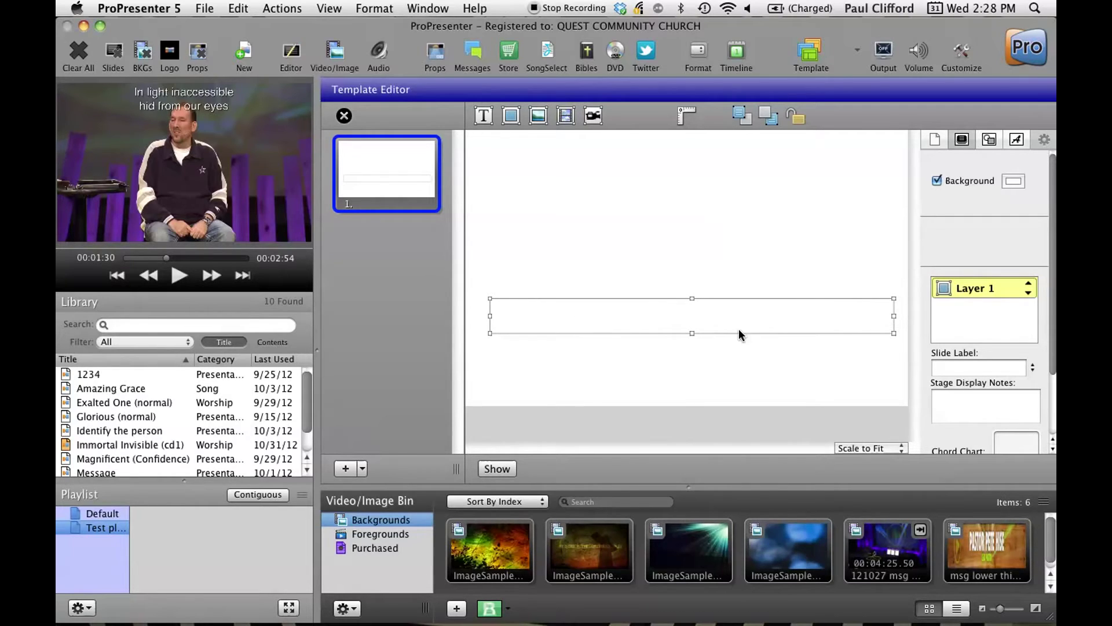
pyautogui.moveTo(691, 333); pyautogui.dragTo(693, 383)
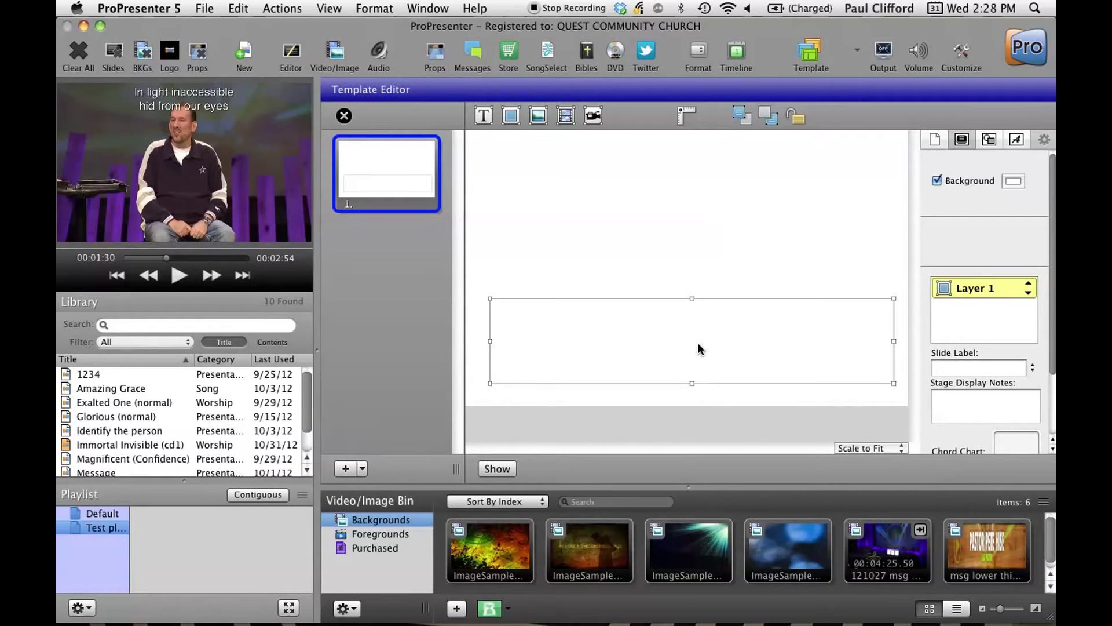
# Step: Remove the bar's outline and fill it with Licorice black at 60% opacity
pyautogui.click(985, 141)
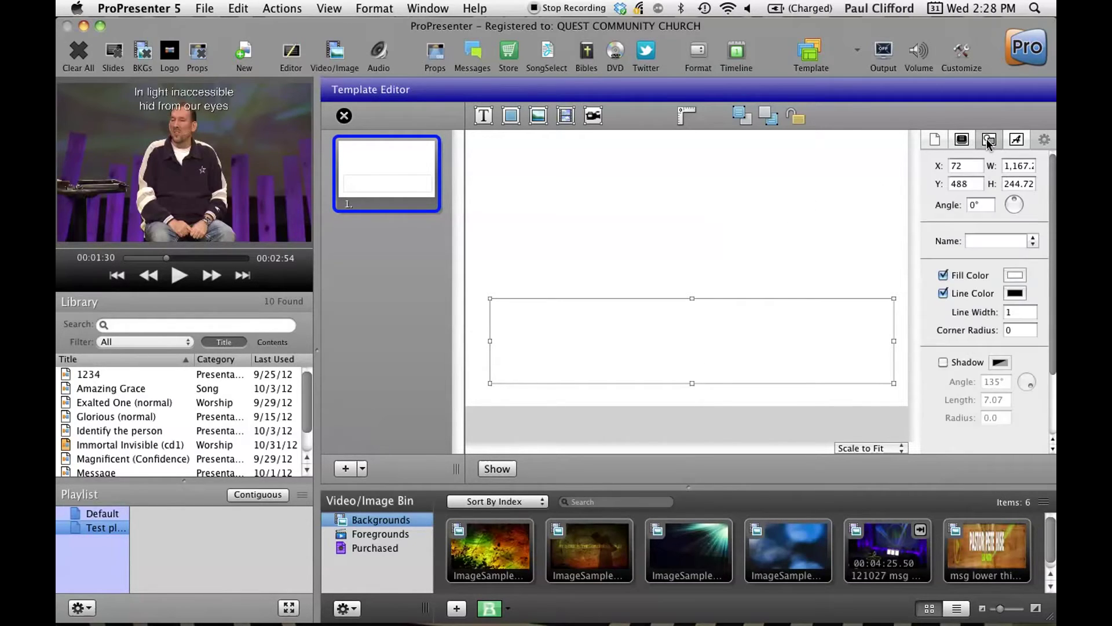
pyautogui.click(943, 294)
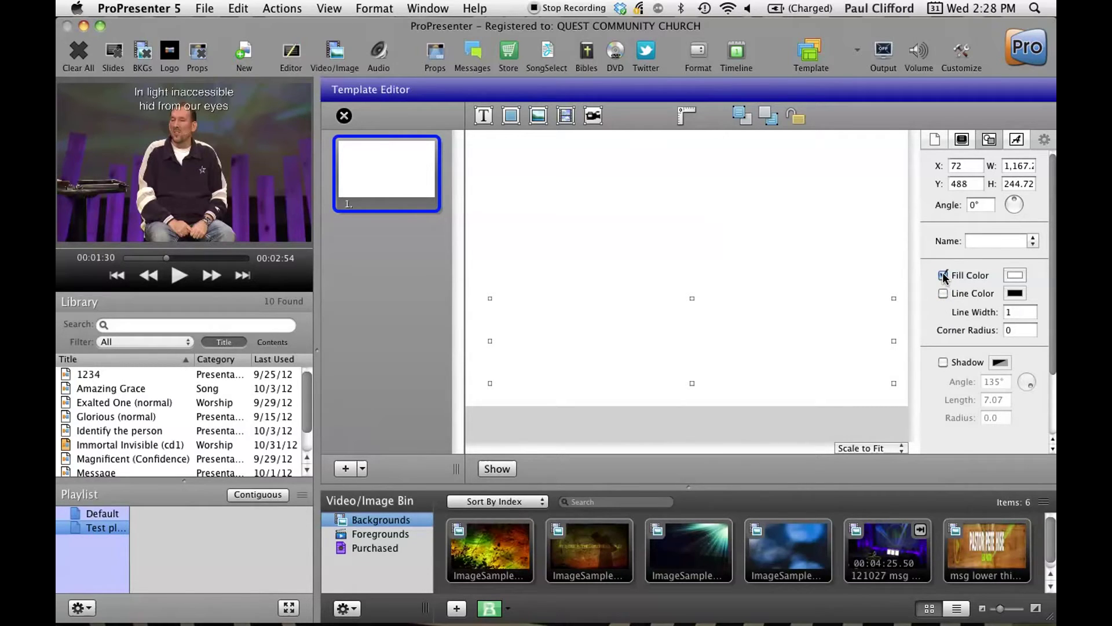
pyautogui.click(1017, 277)
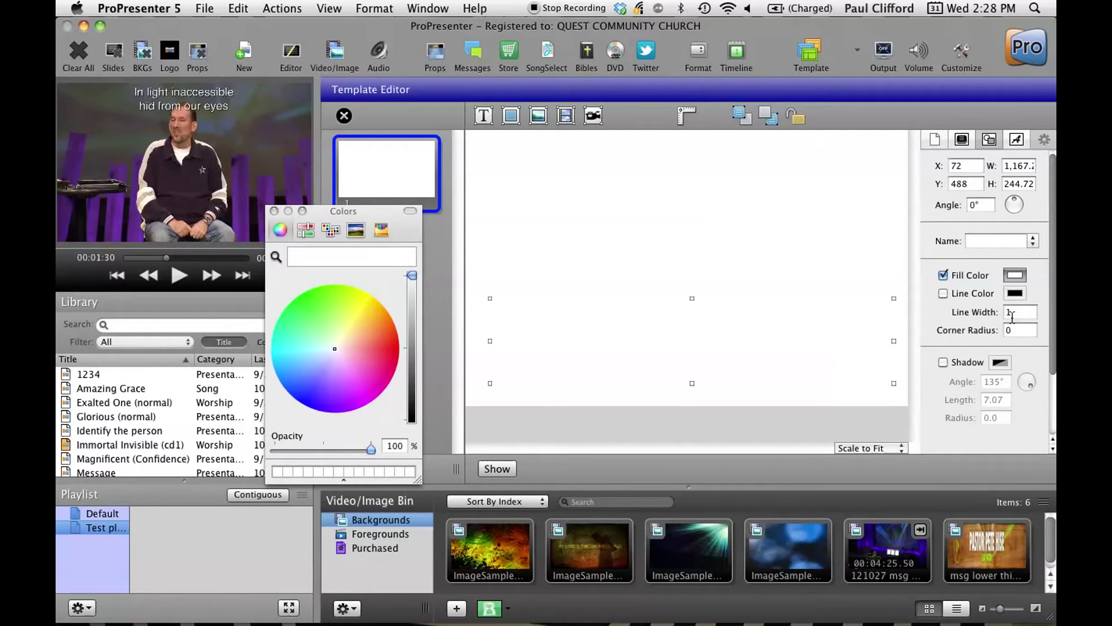
pyautogui.click(1017, 278)
pyautogui.click(382, 230)
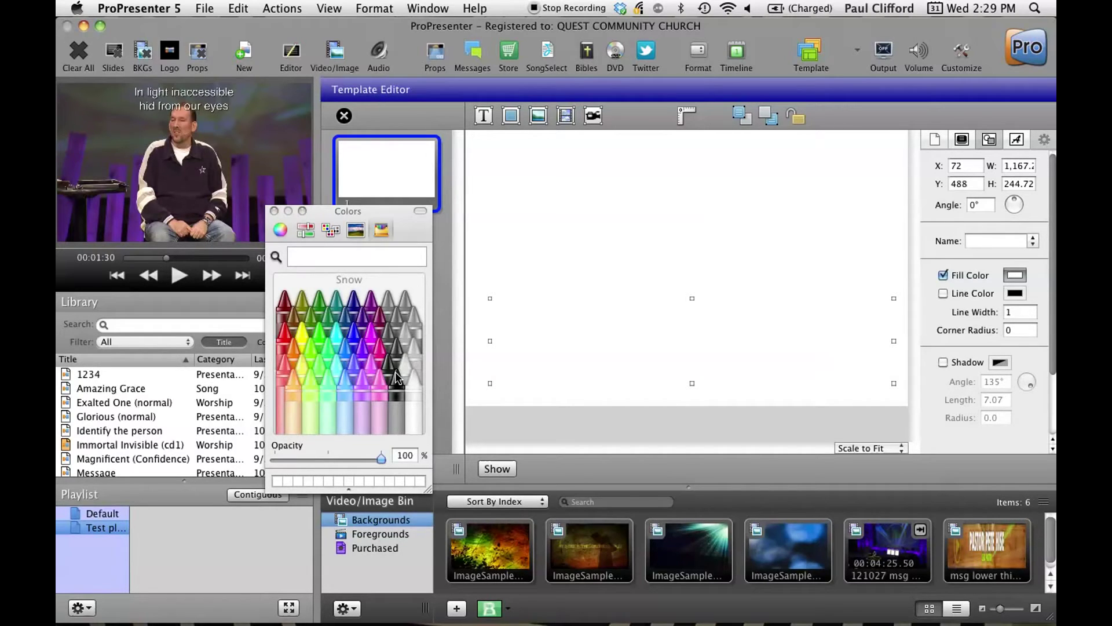
pyautogui.click(395, 374)
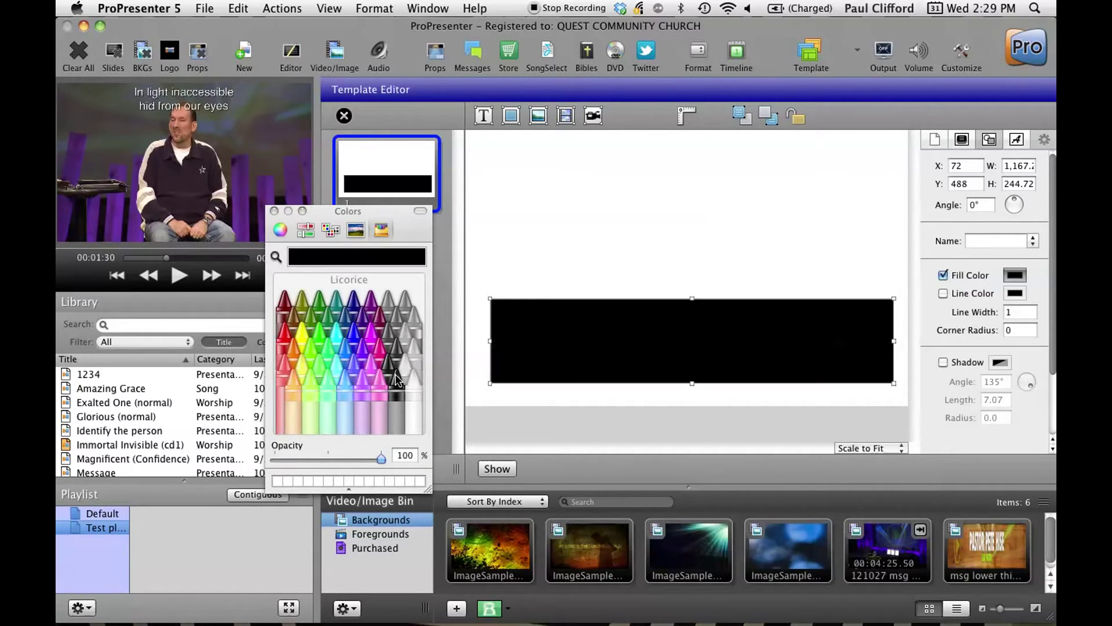
pyautogui.click(274, 211)
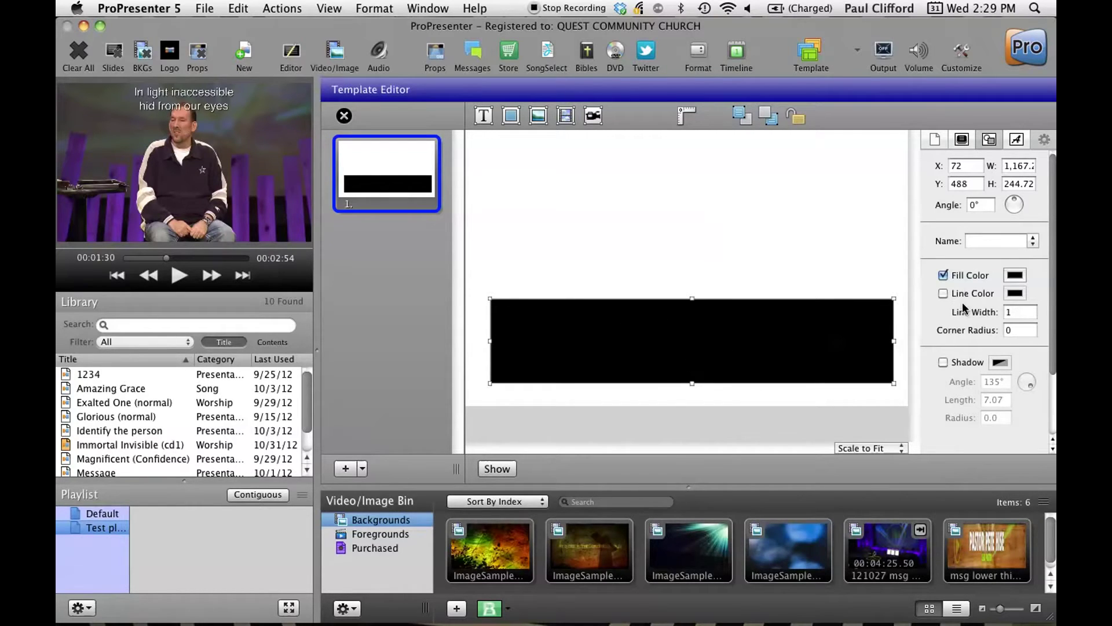
pyautogui.click(1015, 275)
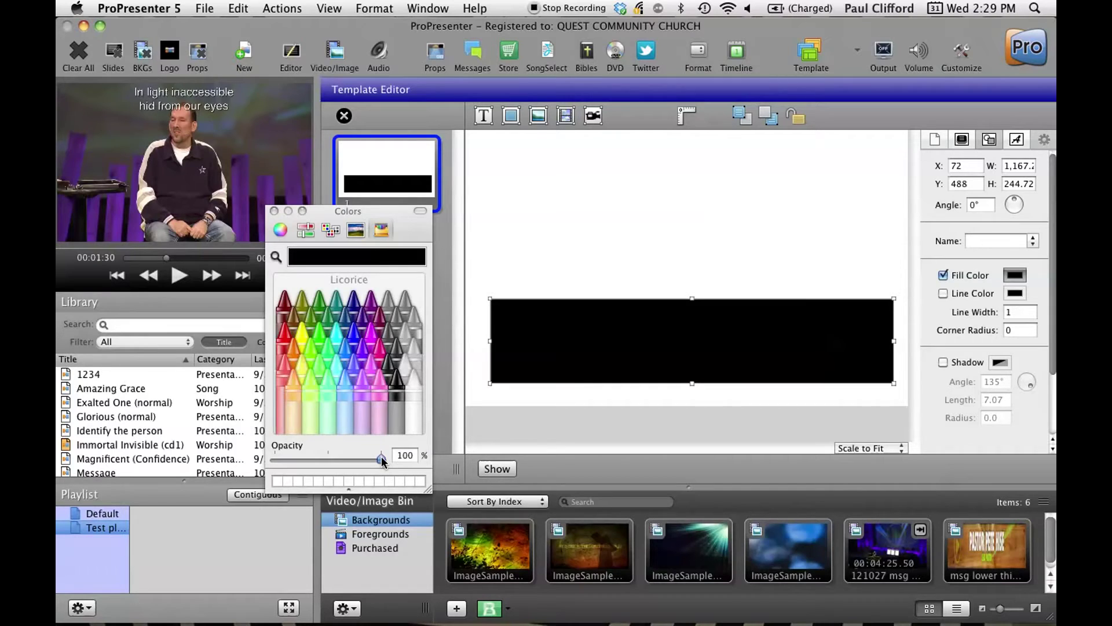
pyautogui.moveTo(381, 457); pyautogui.dragTo(339, 462)
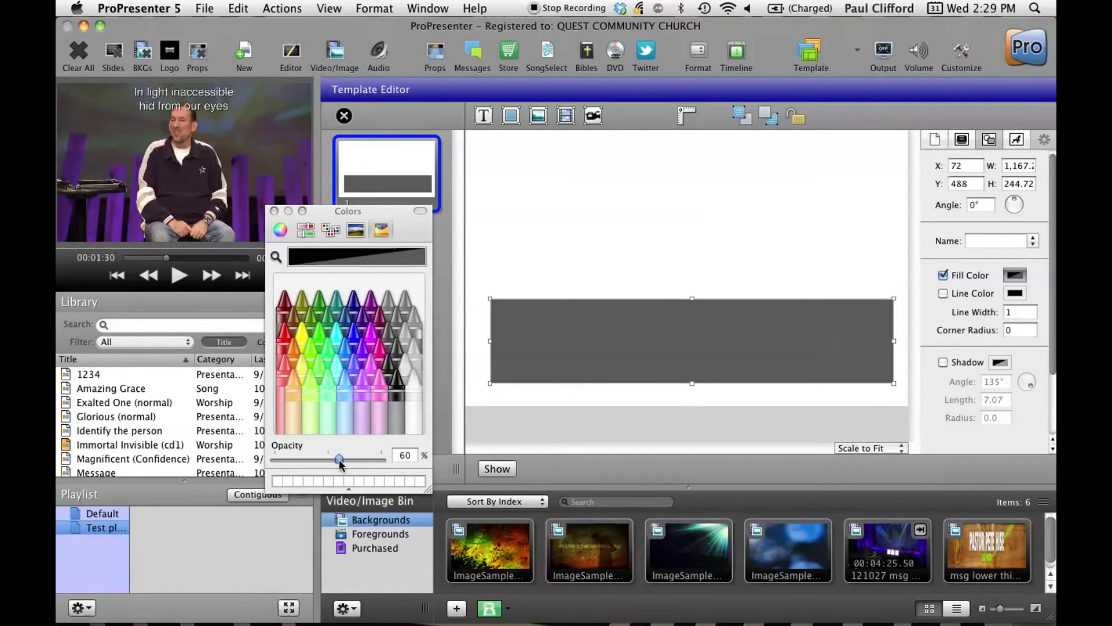
pyautogui.click(274, 211)
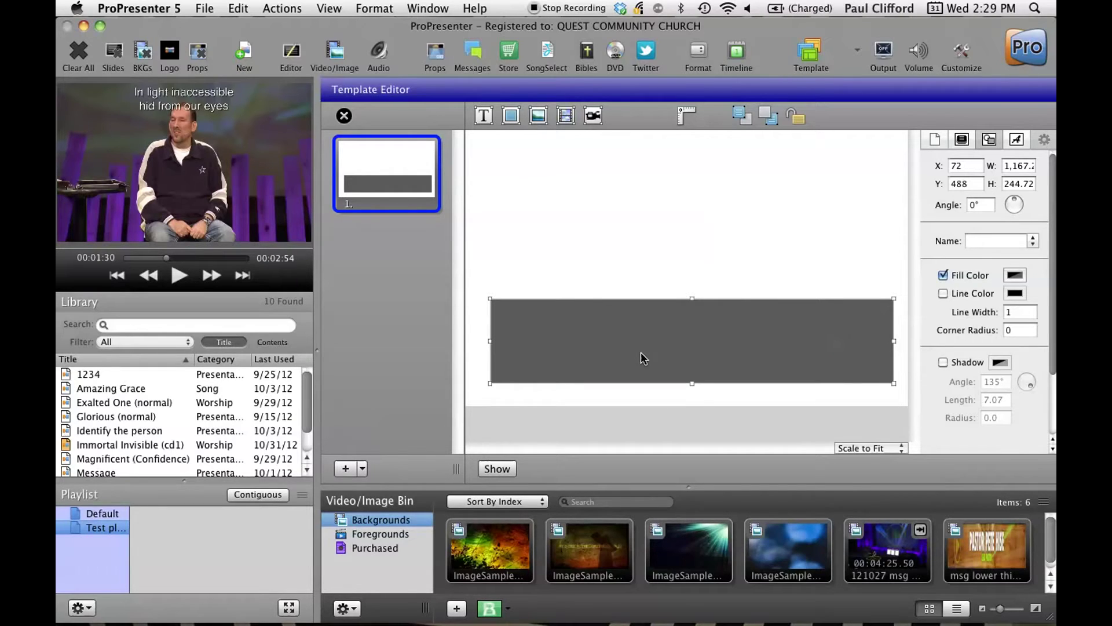
# Step: Add a text box and size it to fill the grey bar, about 1124 by 185
pyautogui.click(482, 118)
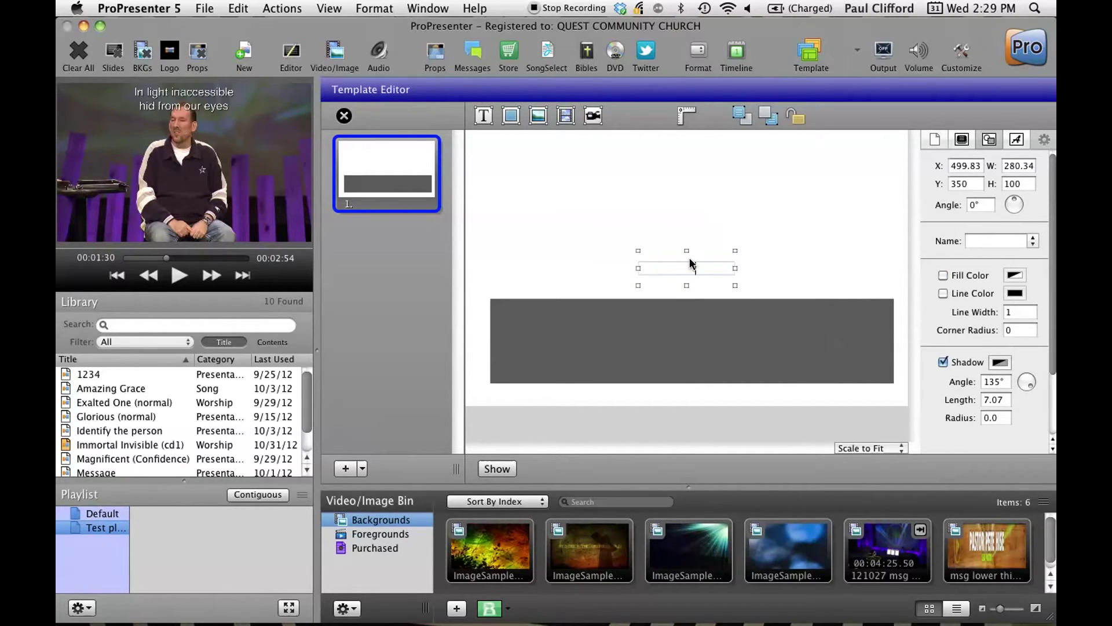
pyautogui.moveTo(690, 250); pyautogui.dragTo(683, 377)
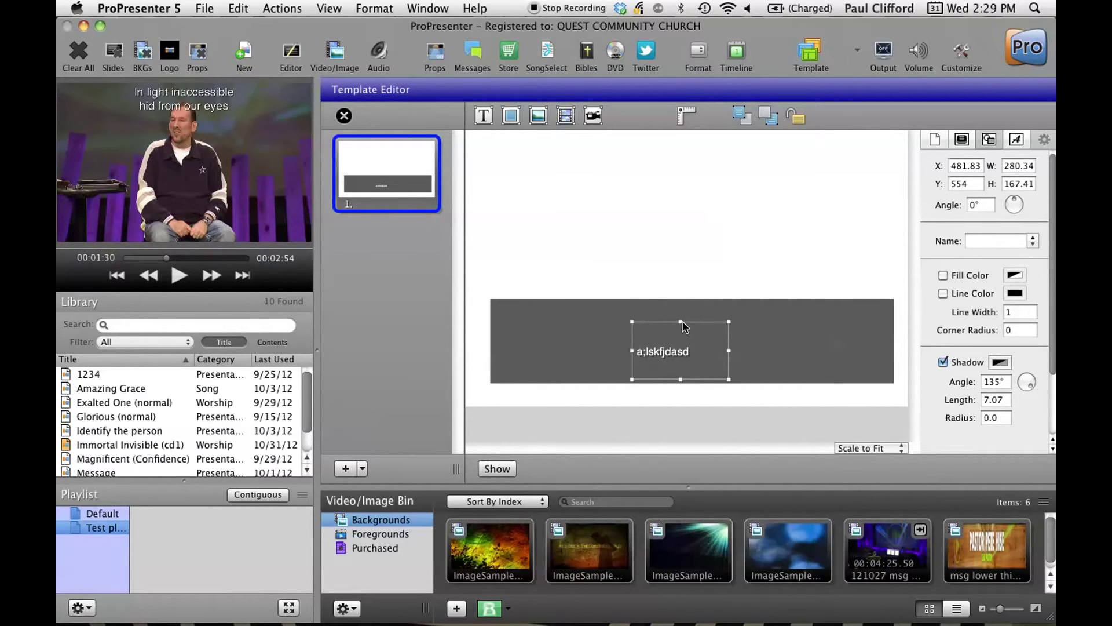
pyautogui.moveTo(681, 321); pyautogui.dragTo(680, 299)
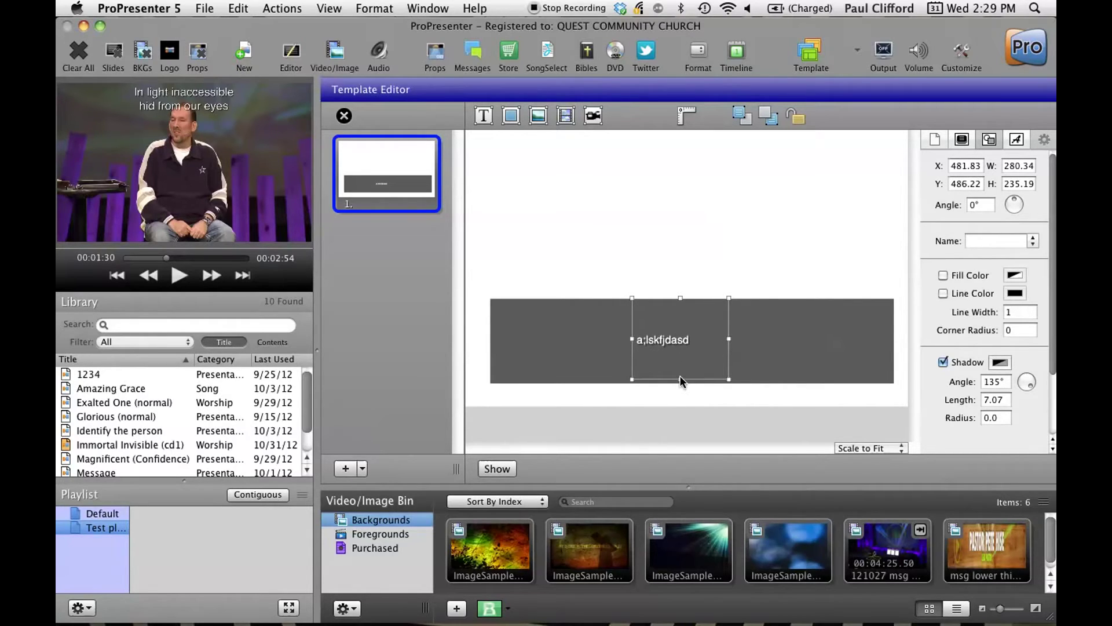
pyautogui.moveTo(680, 380); pyautogui.dragTo(680, 371)
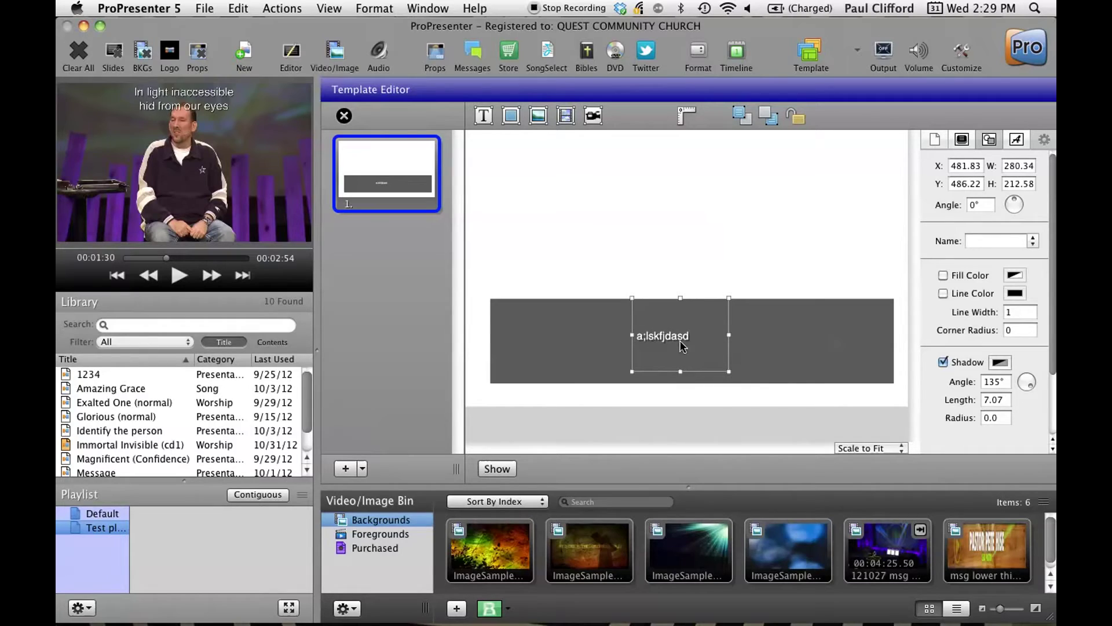
pyautogui.moveTo(680, 299); pyautogui.dragTo(680, 307)
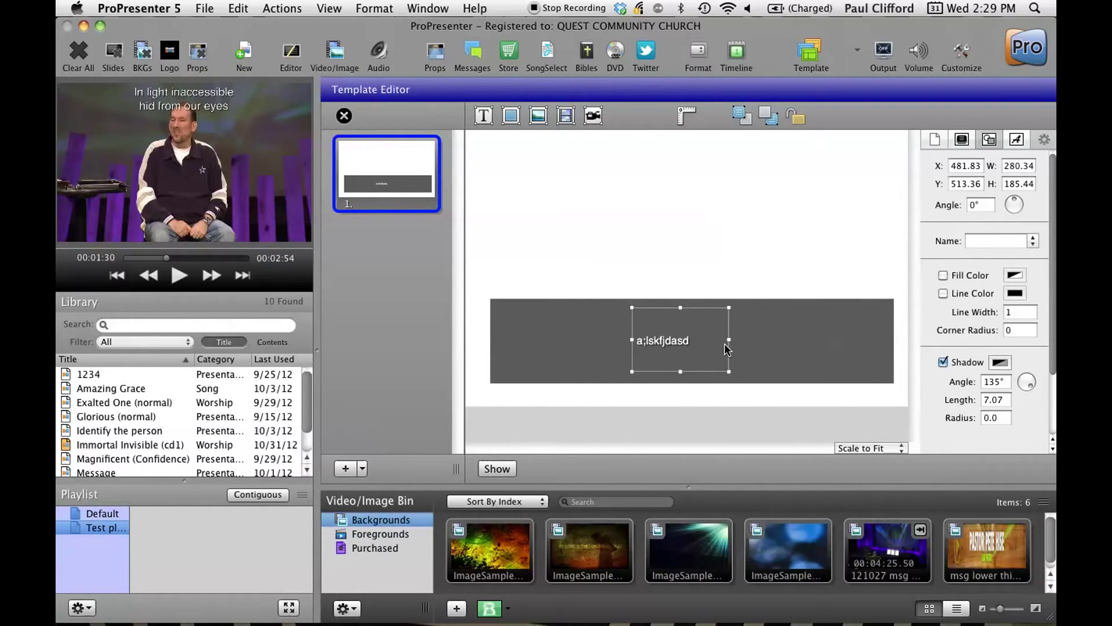
pyautogui.moveTo(729, 341); pyautogui.dragTo(887, 340)
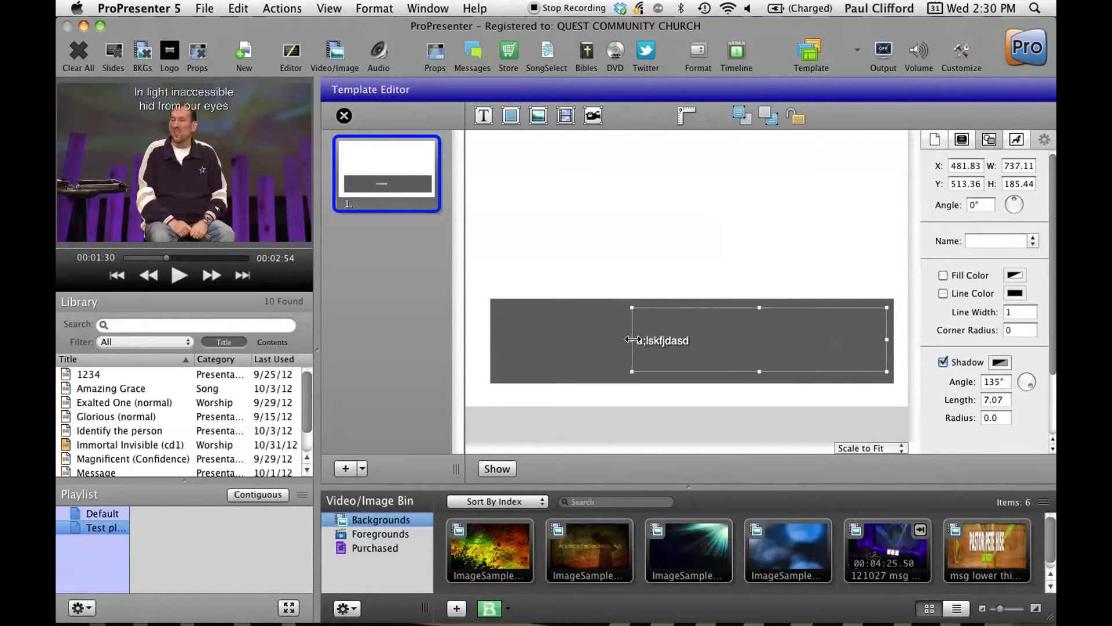
pyautogui.moveTo(632, 341); pyautogui.dragTo(498, 344)
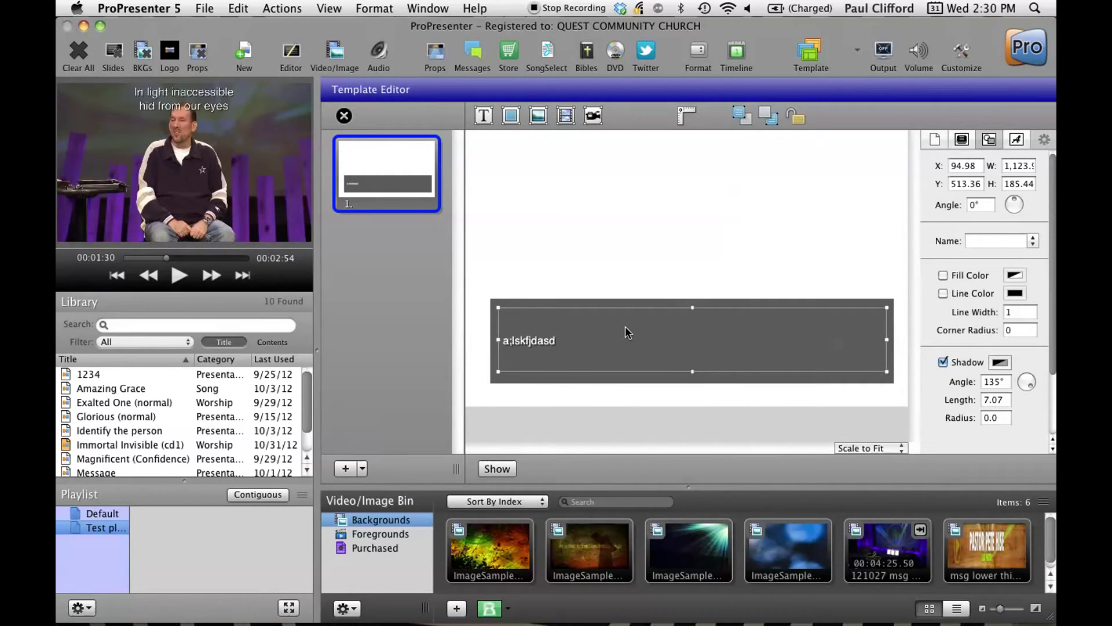
pyautogui.click(1016, 140)
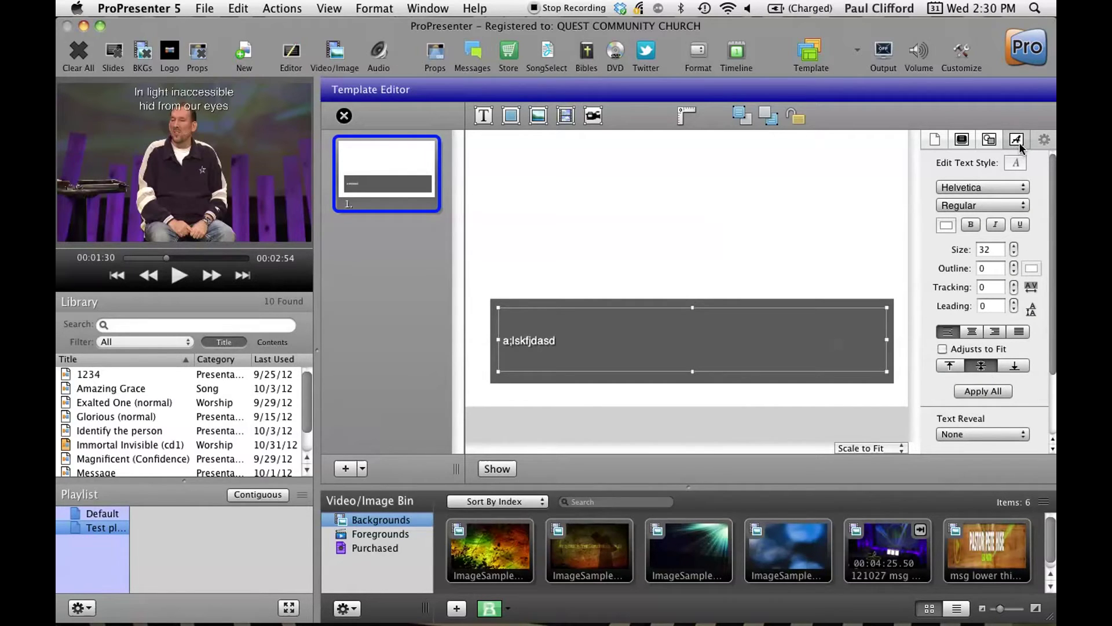
# Step: Set the placeholder text to centre horizontal and middle vertical alignment
pyautogui.click(972, 333)
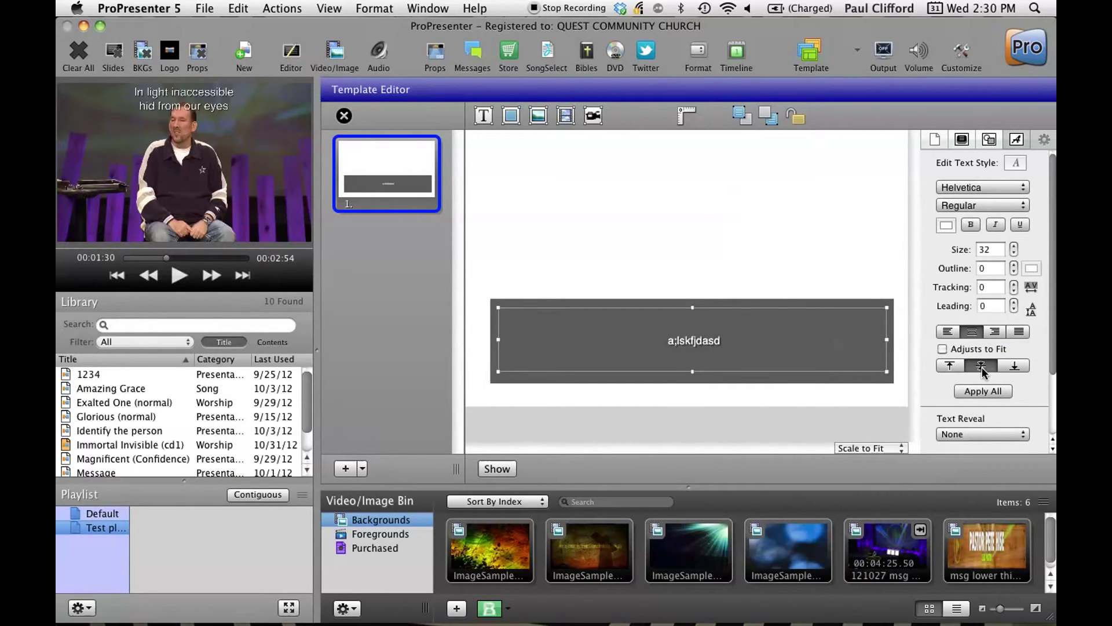
pyautogui.click(951, 367)
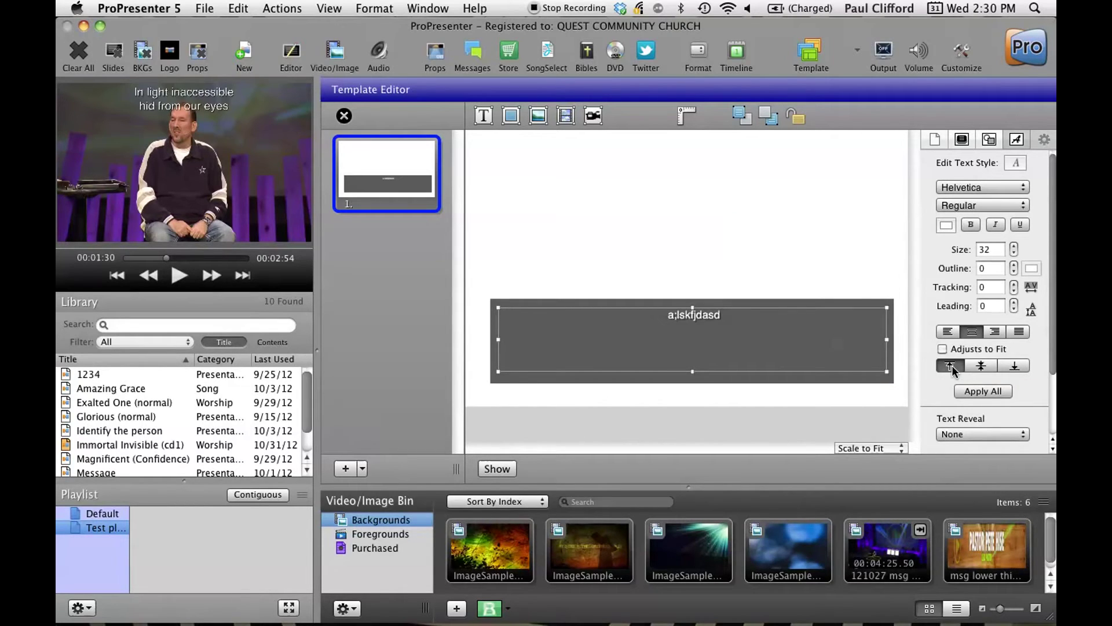
pyautogui.click(1017, 372)
pyautogui.click(945, 333)
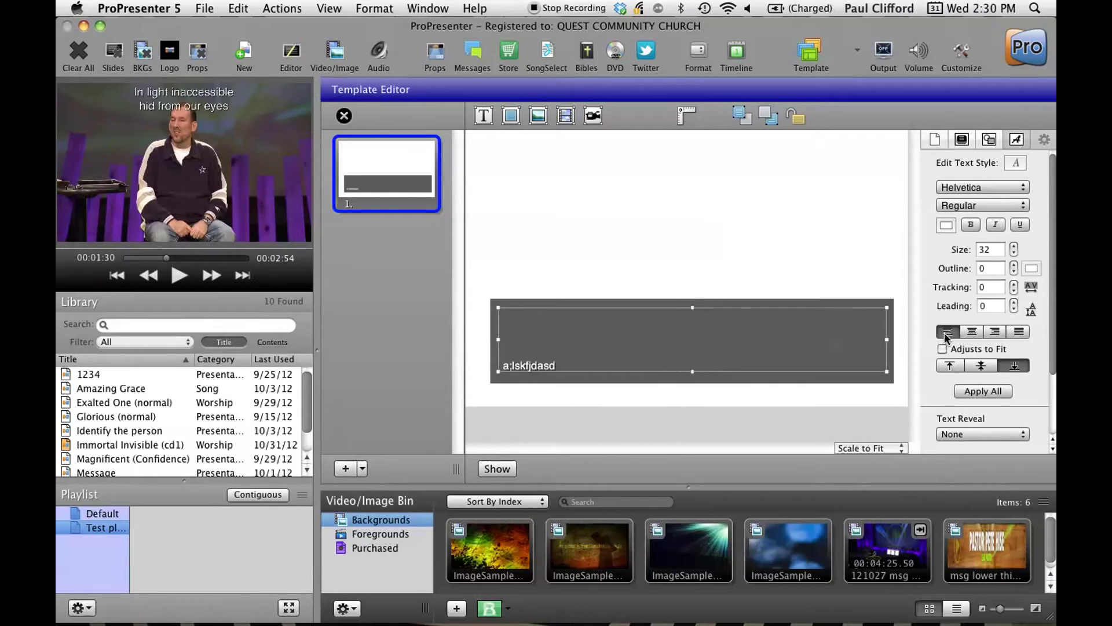
pyautogui.click(980, 369)
pyautogui.click(977, 332)
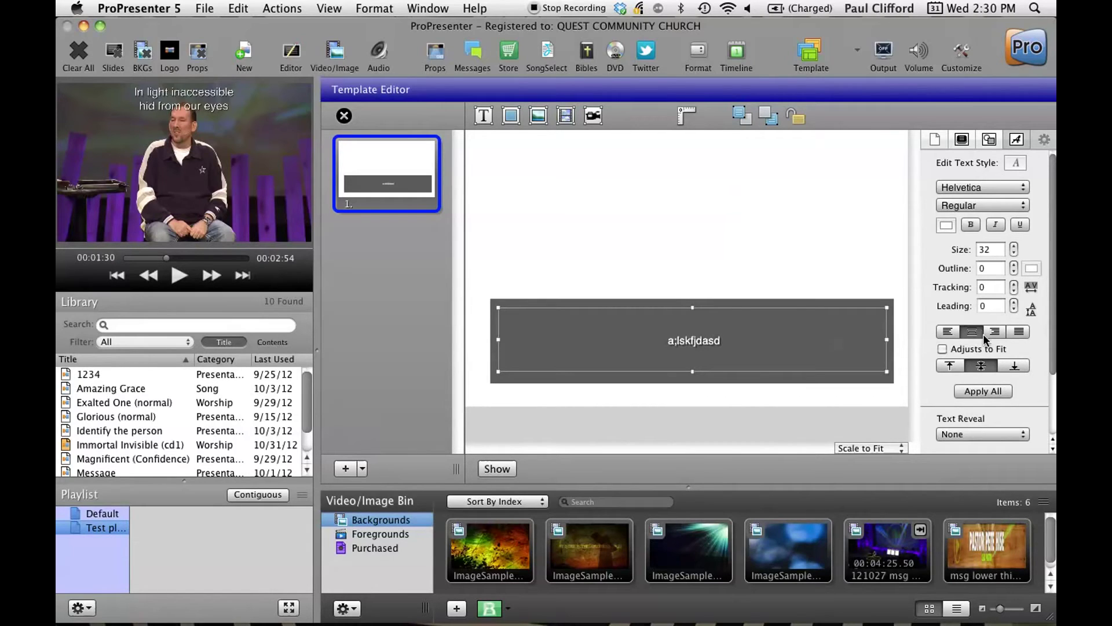
# Step: Apply test 2's Template 1 to slide 3 and send that slide live
pyautogui.click(344, 116)
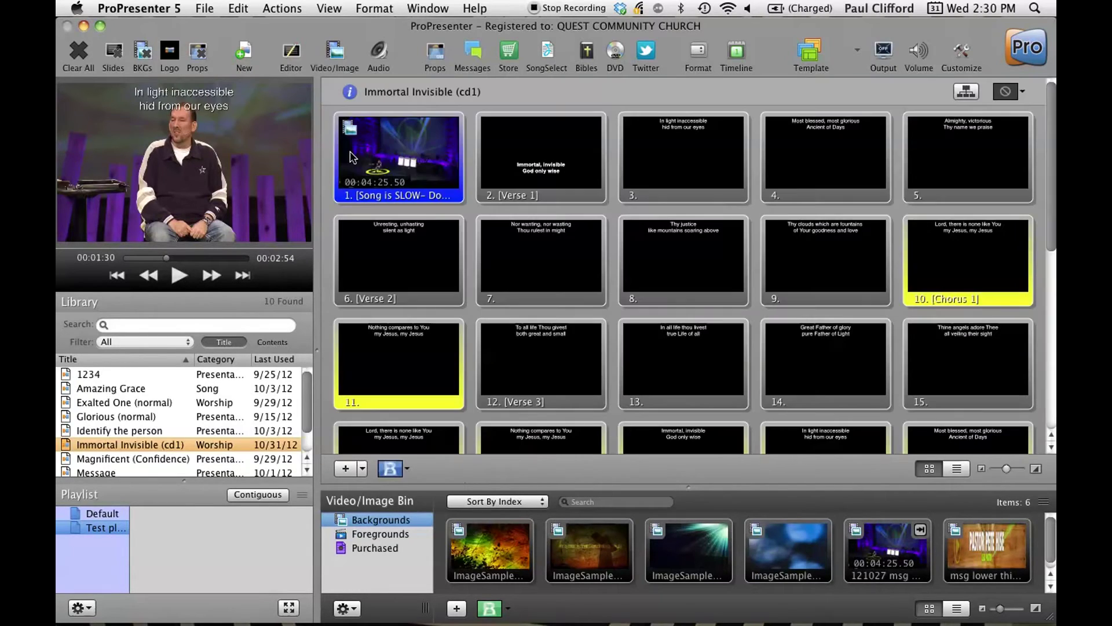
pyautogui.rightClick(691, 171)
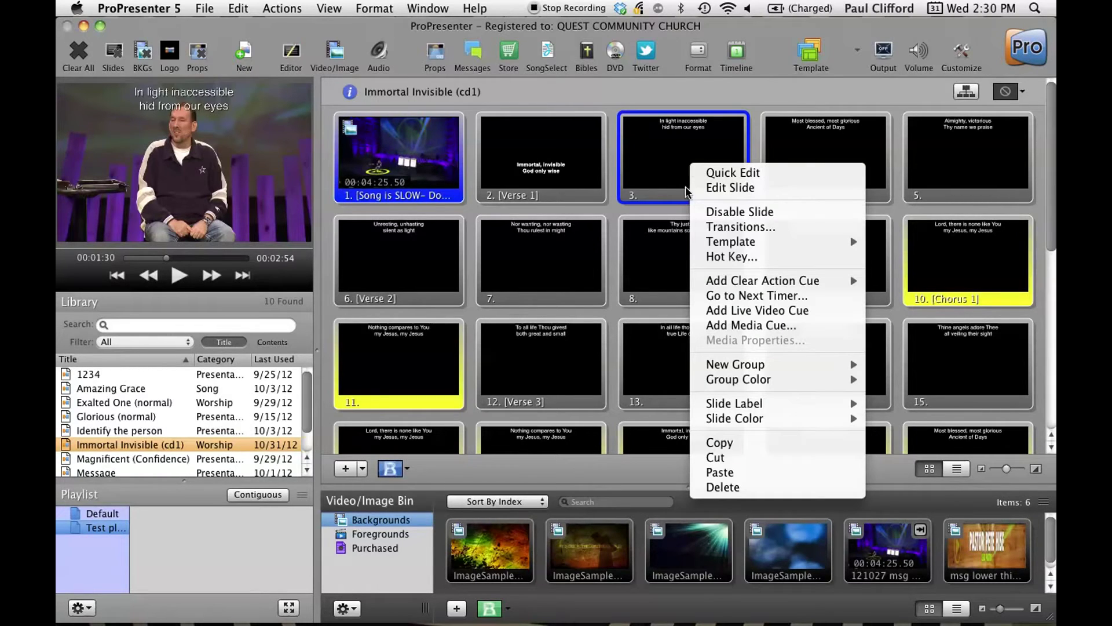
pyautogui.moveTo(721, 421)
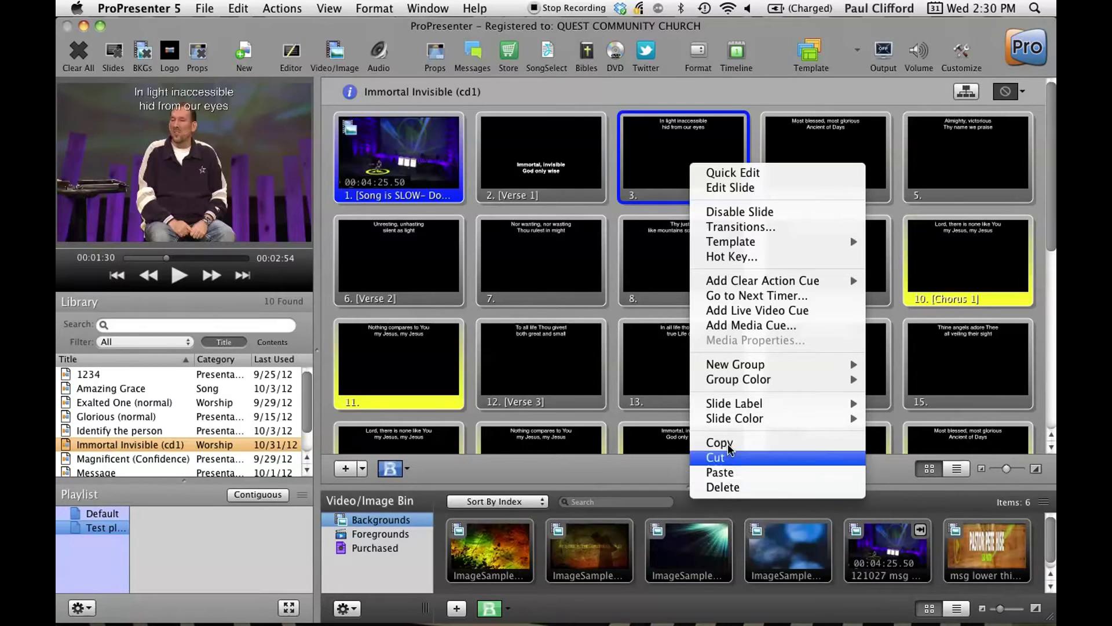
pyautogui.moveTo(737, 241)
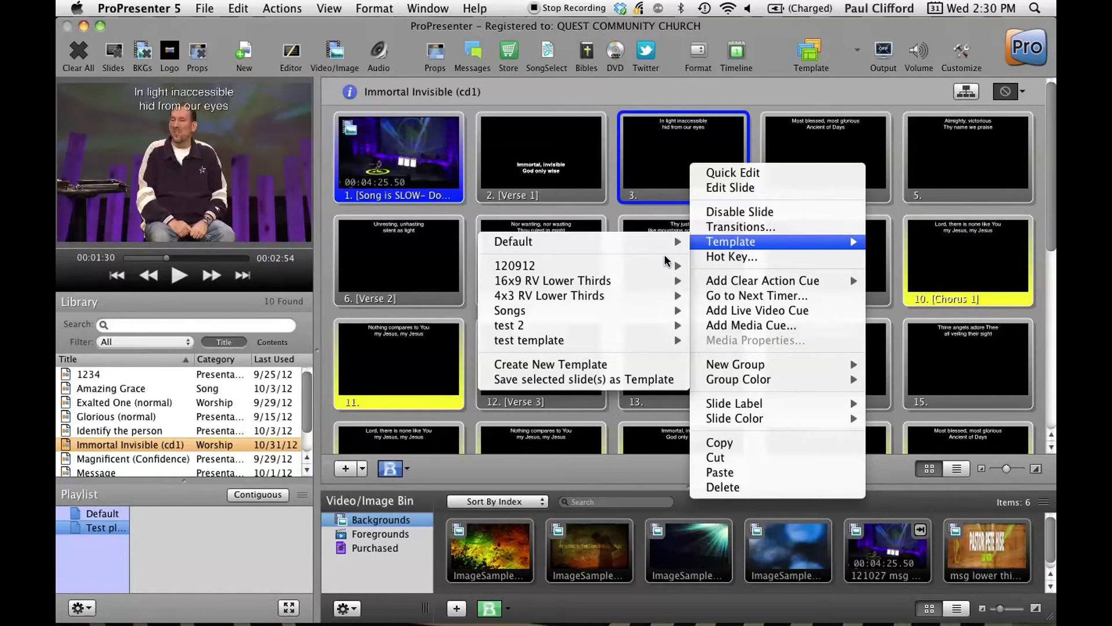
pyautogui.moveTo(582, 326)
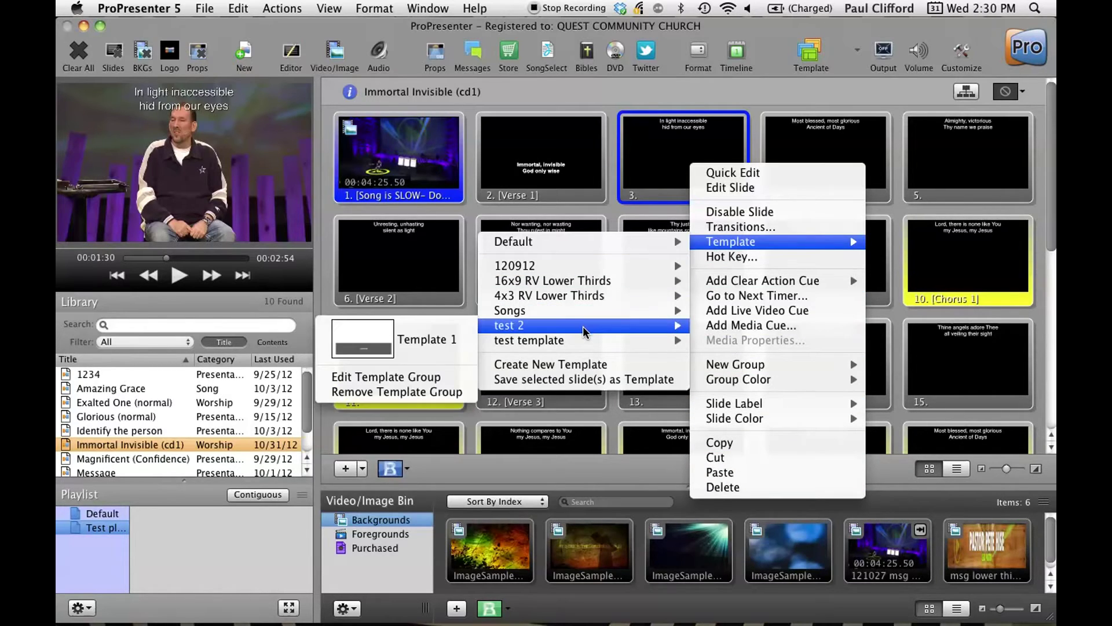
pyautogui.click(424, 341)
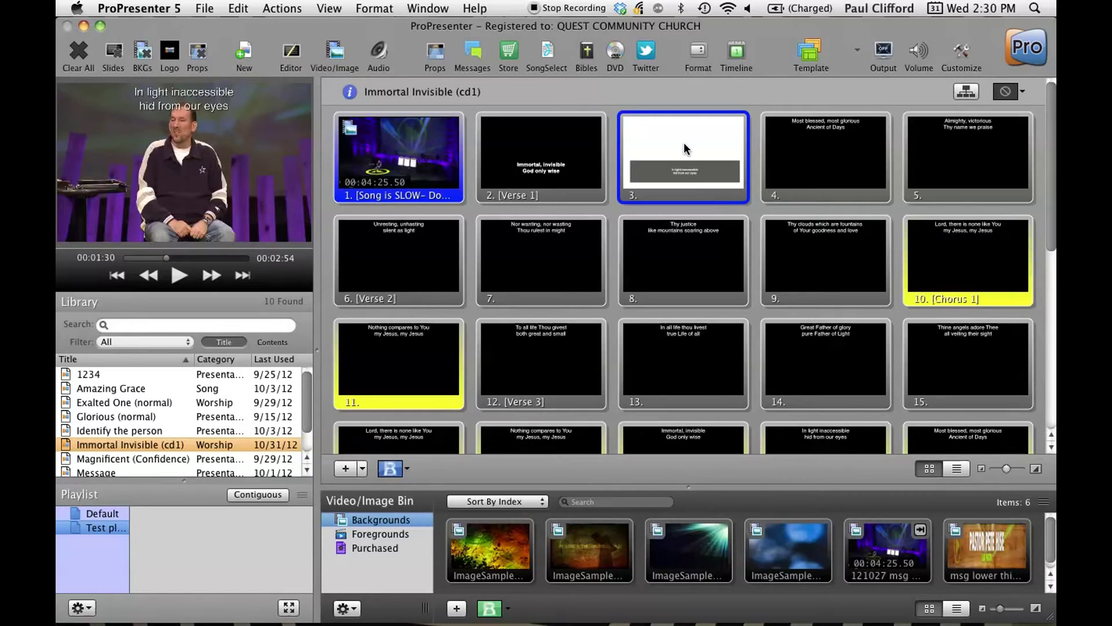
pyautogui.click(684, 144)
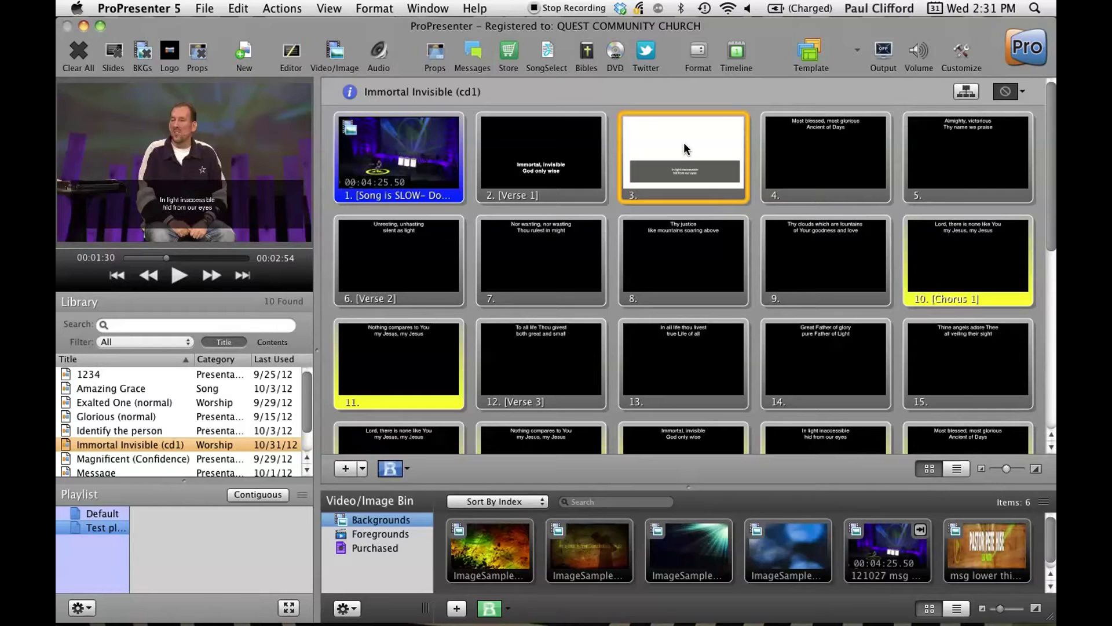
# Step: Reopen slide 3's Template submenu for the test 2 group
pyautogui.rightClick(684, 143)
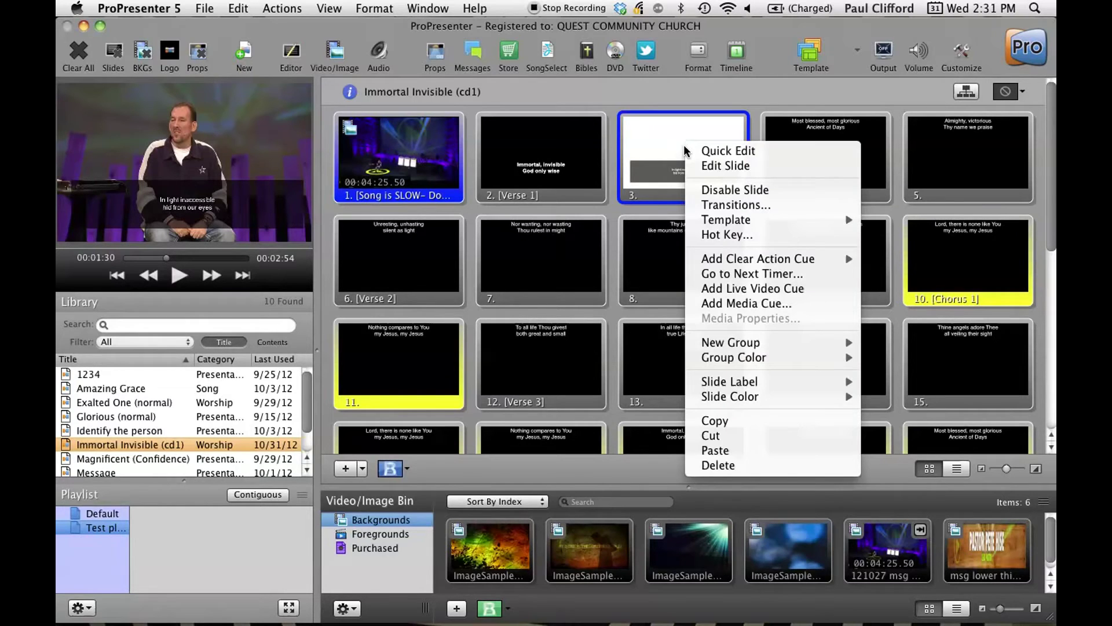
pyautogui.click(705, 92)
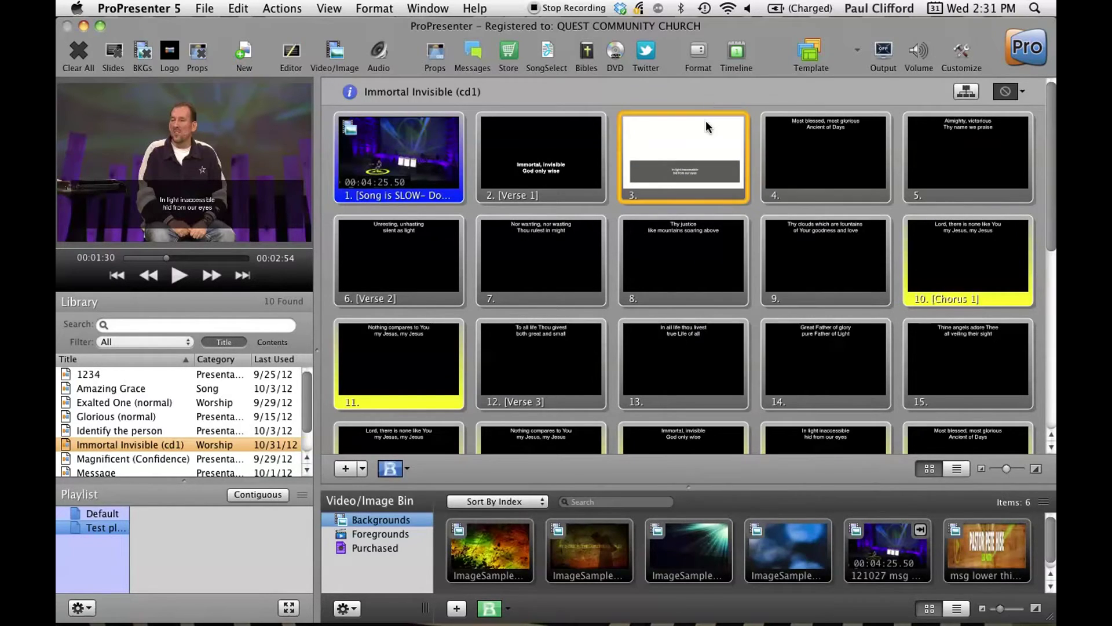
pyautogui.rightClick(690, 157)
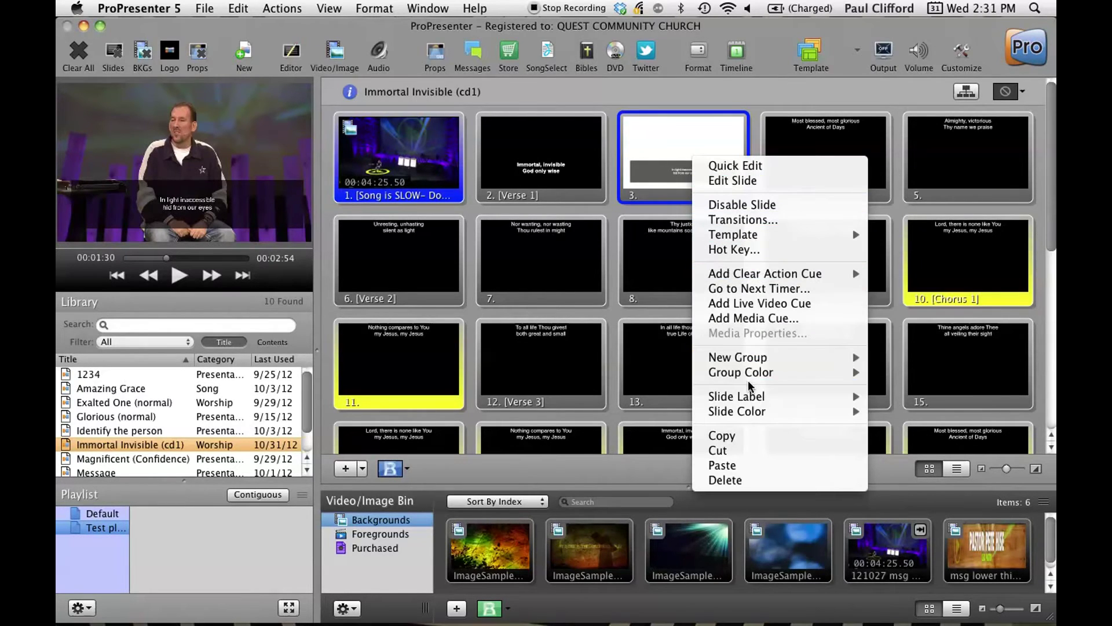
pyautogui.moveTo(759, 235)
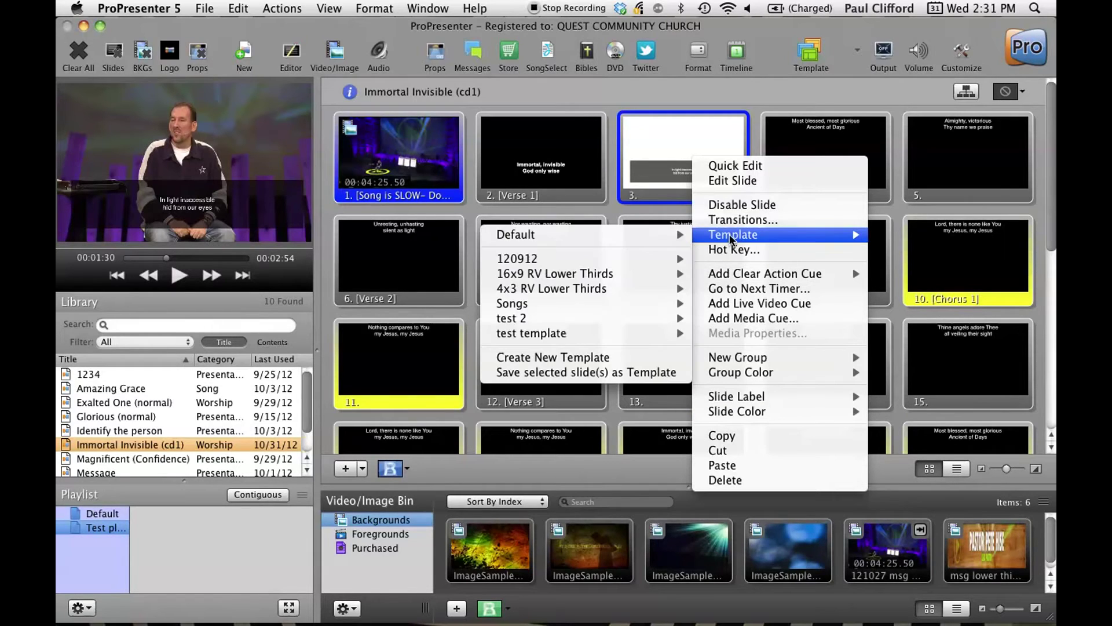
pyautogui.moveTo(633, 322)
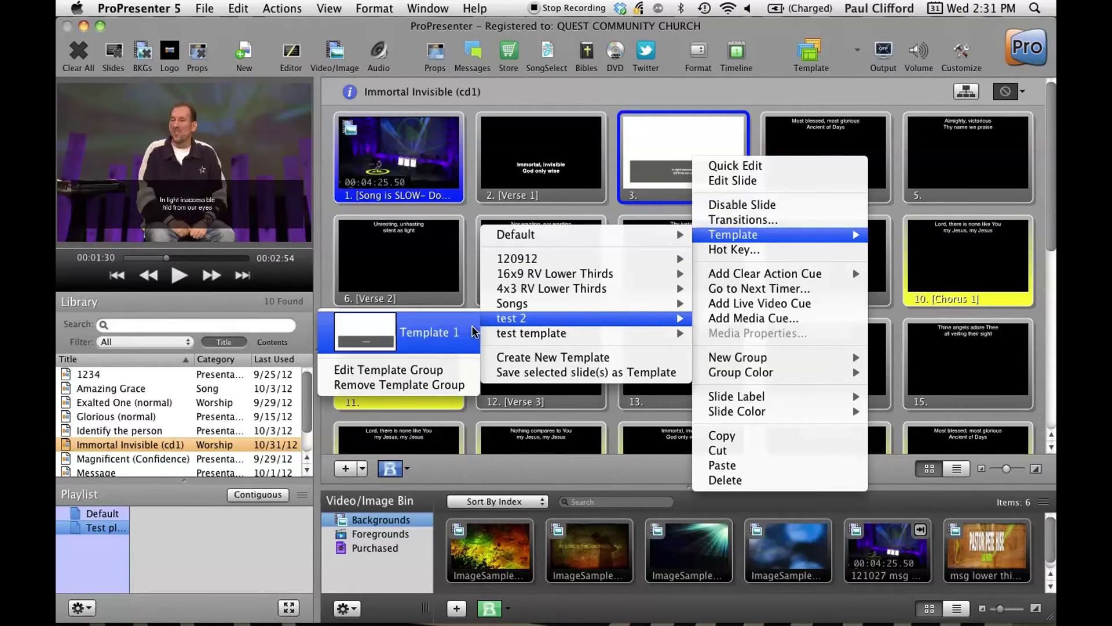
# Step: Edit the test 2 template group, switch off its white background, and close the editor
pyautogui.click(418, 374)
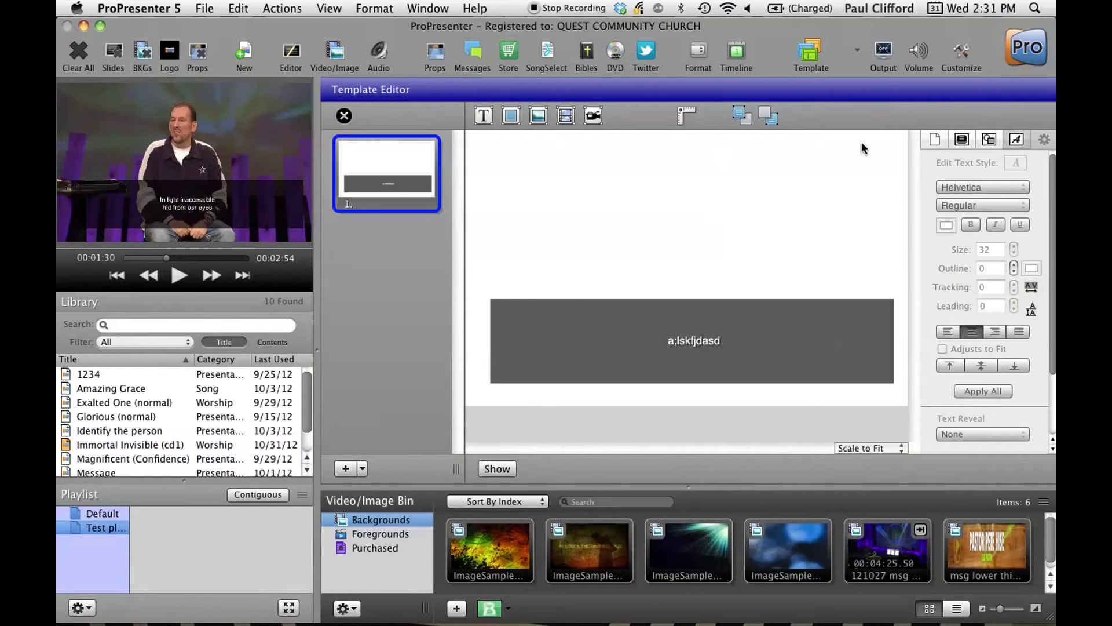
pyautogui.click(935, 140)
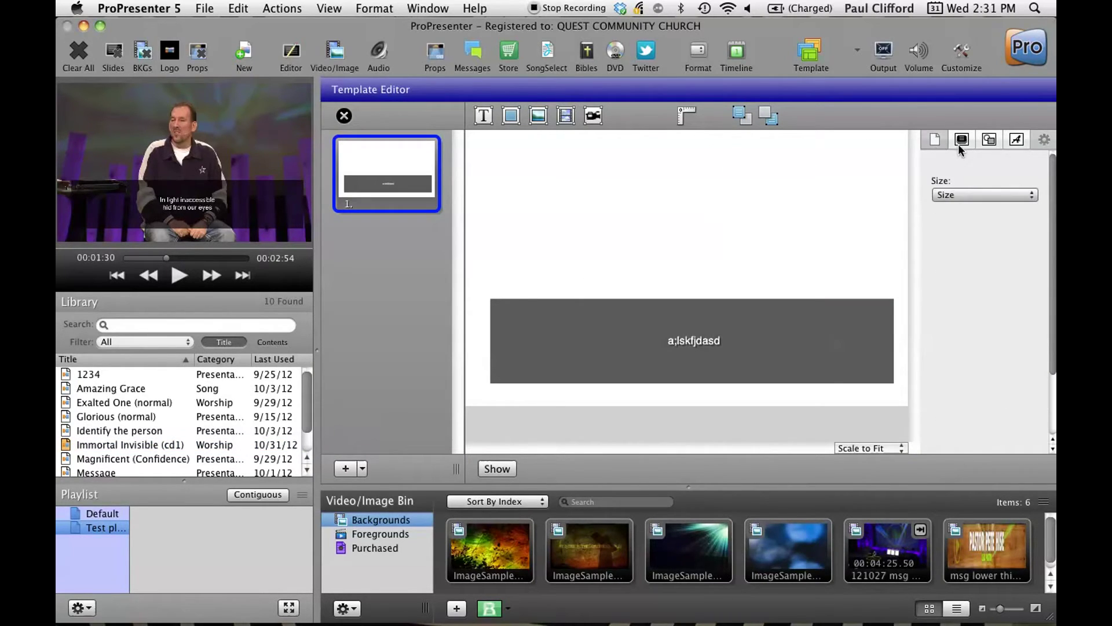
pyautogui.click(958, 144)
pyautogui.click(937, 179)
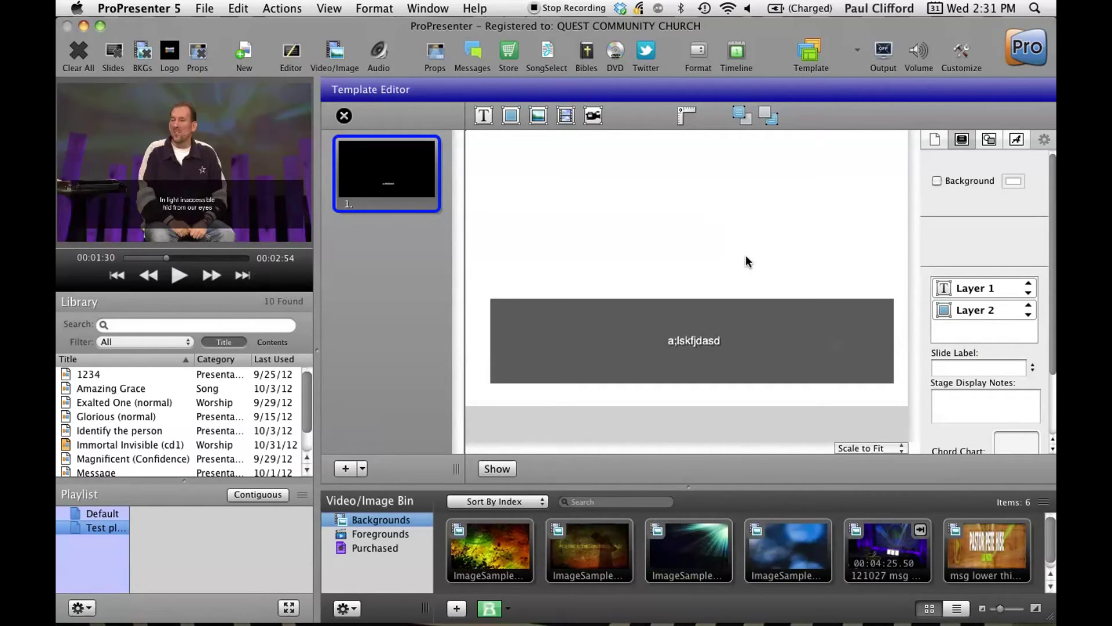
pyautogui.click(762, 342)
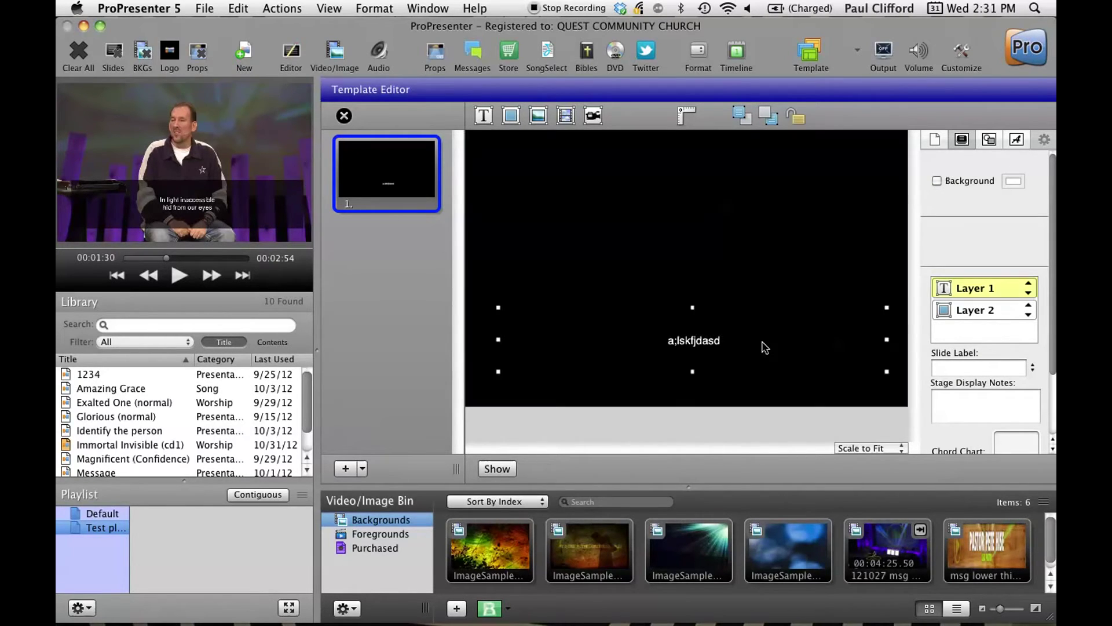
pyautogui.click(343, 116)
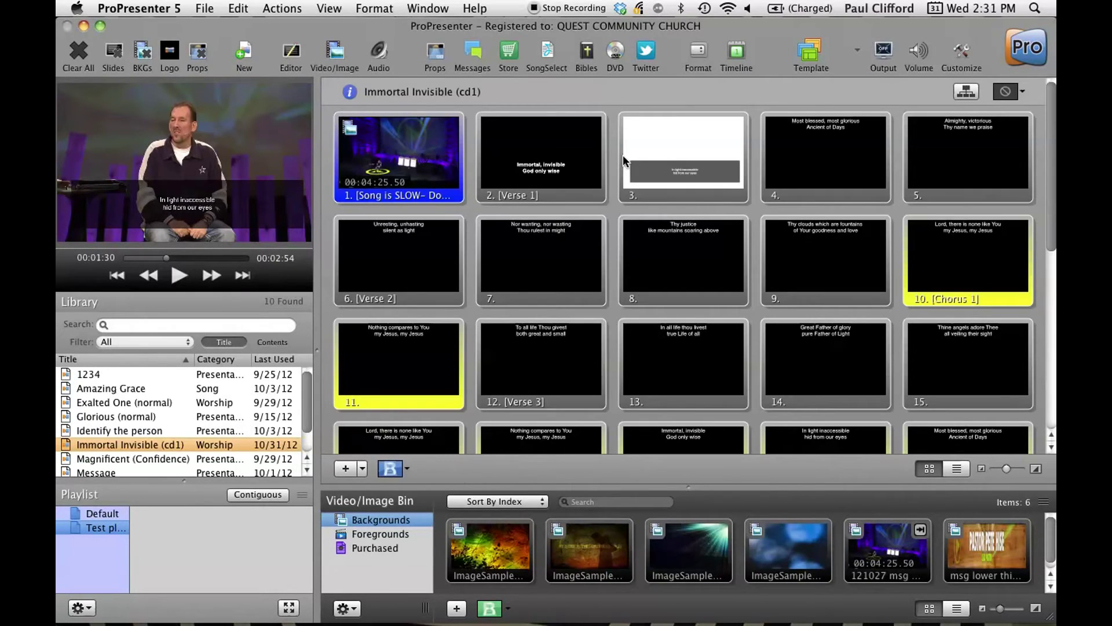
# Step: Reapply the updated test 2 Template 1 to slide 3 and send it live
pyautogui.click(661, 153)
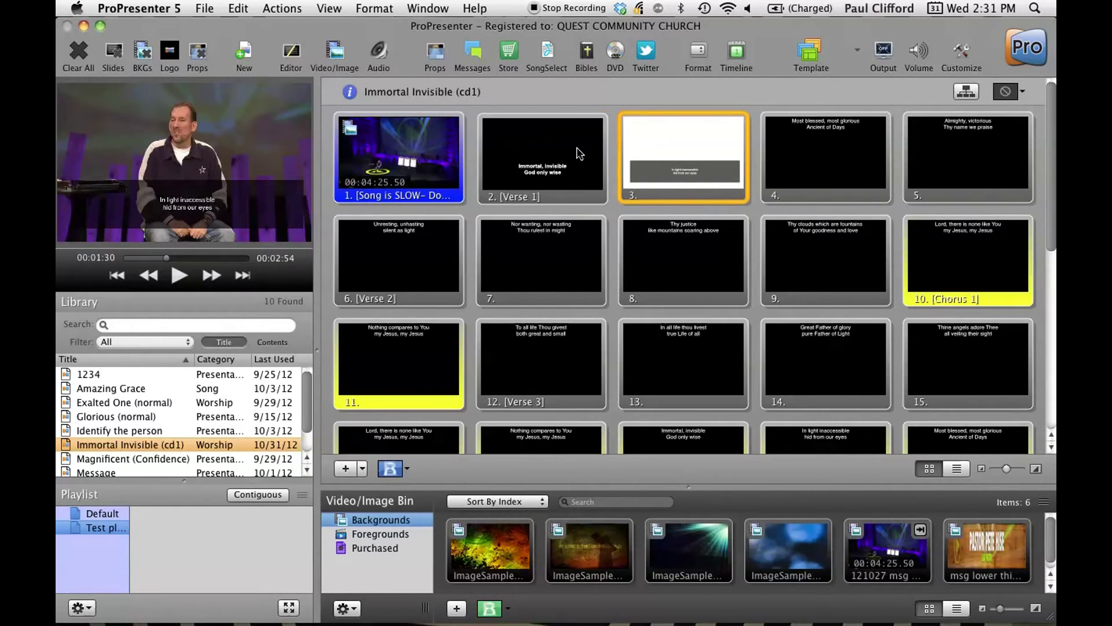
pyautogui.click(578, 152)
pyautogui.rightClick(687, 153)
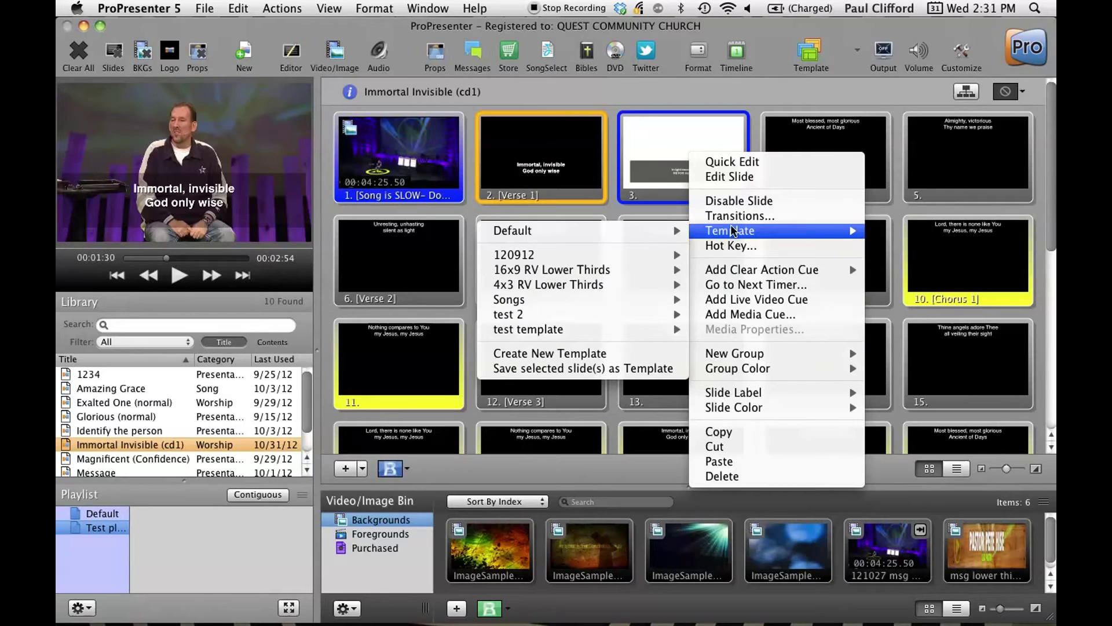
pyautogui.moveTo(608, 321)
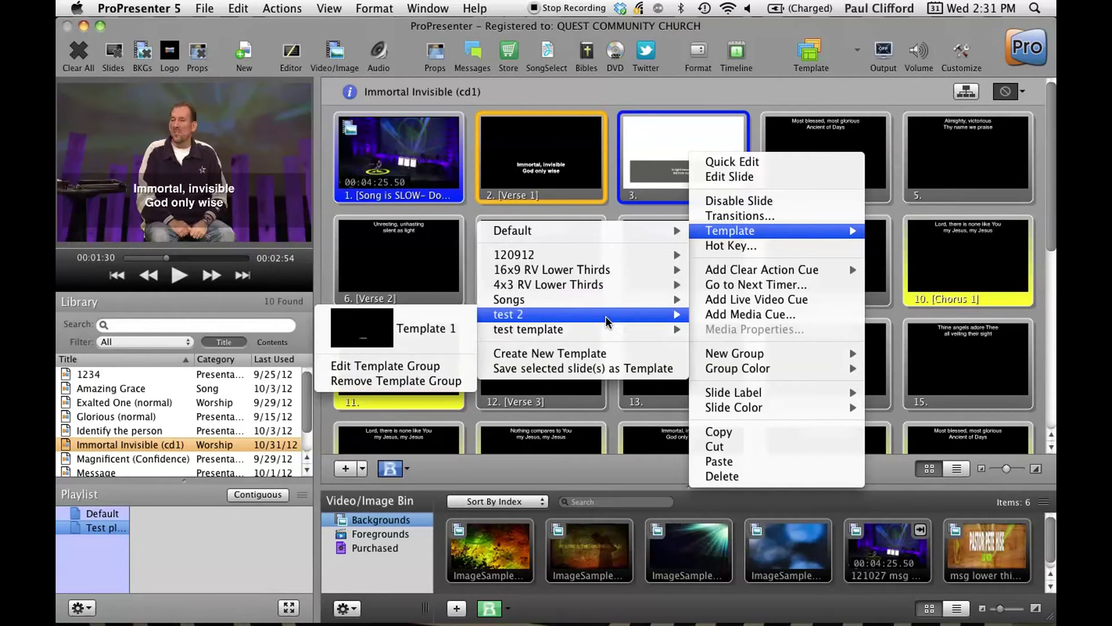
pyautogui.click(440, 339)
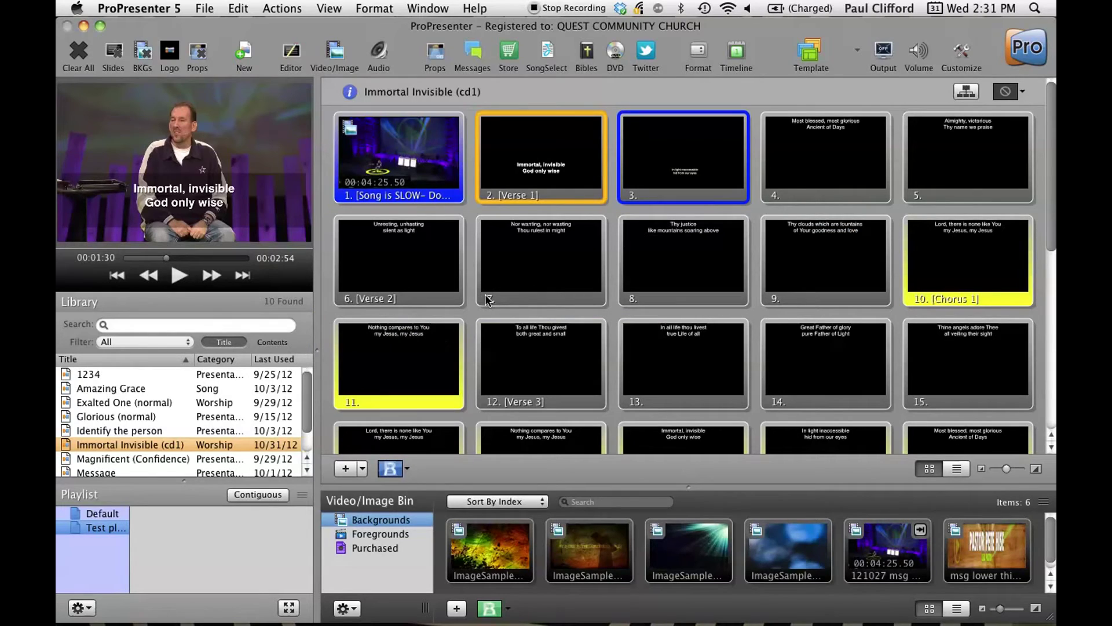
pyautogui.click(664, 150)
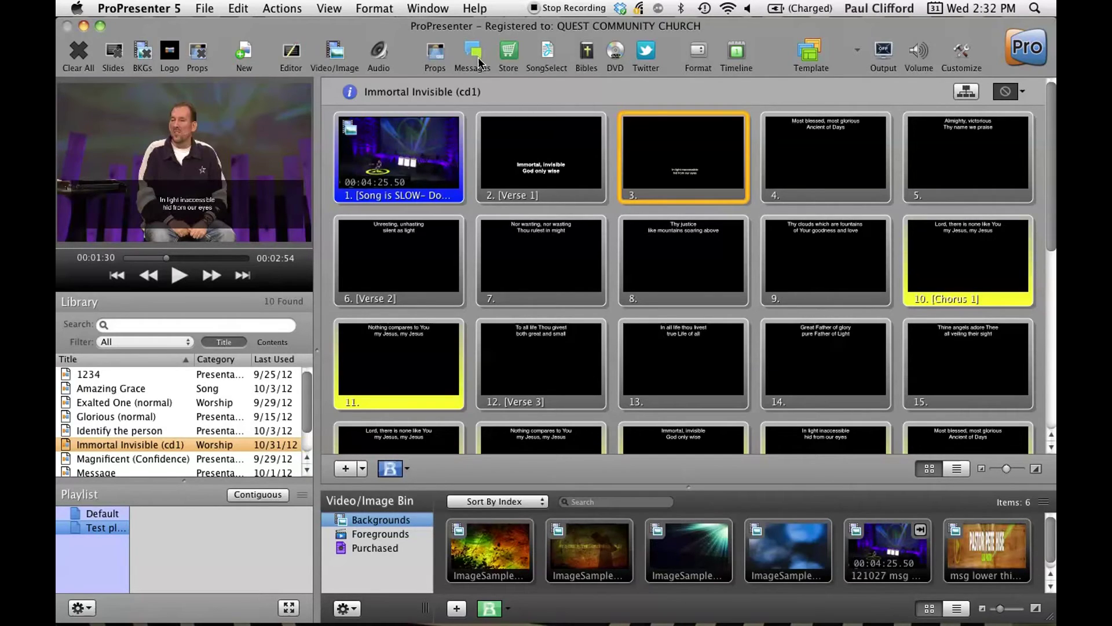
pyautogui.click(961, 53)
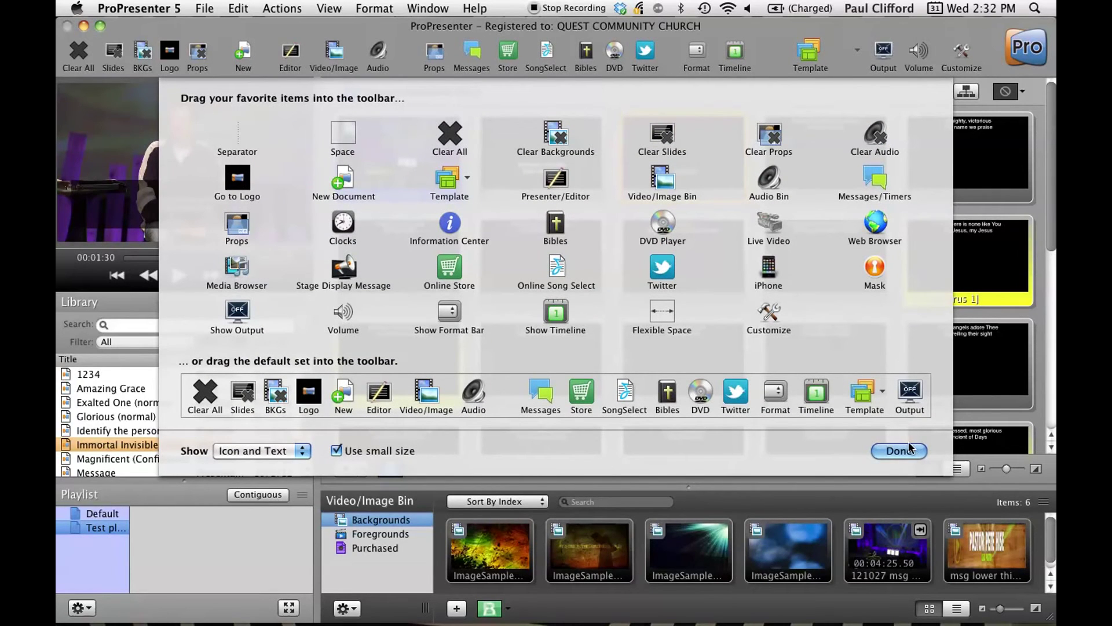
# Step: Finish the toolbar customisation and show the pastor lower-third prop over the video
pyautogui.click(908, 445)
pyautogui.click(432, 53)
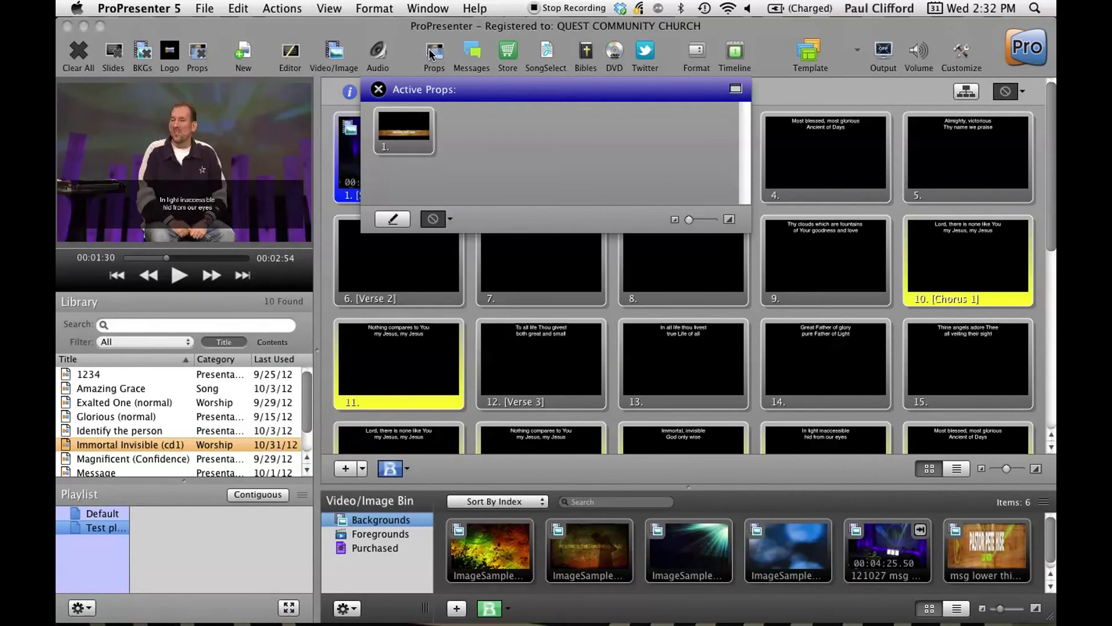
pyautogui.click(415, 132)
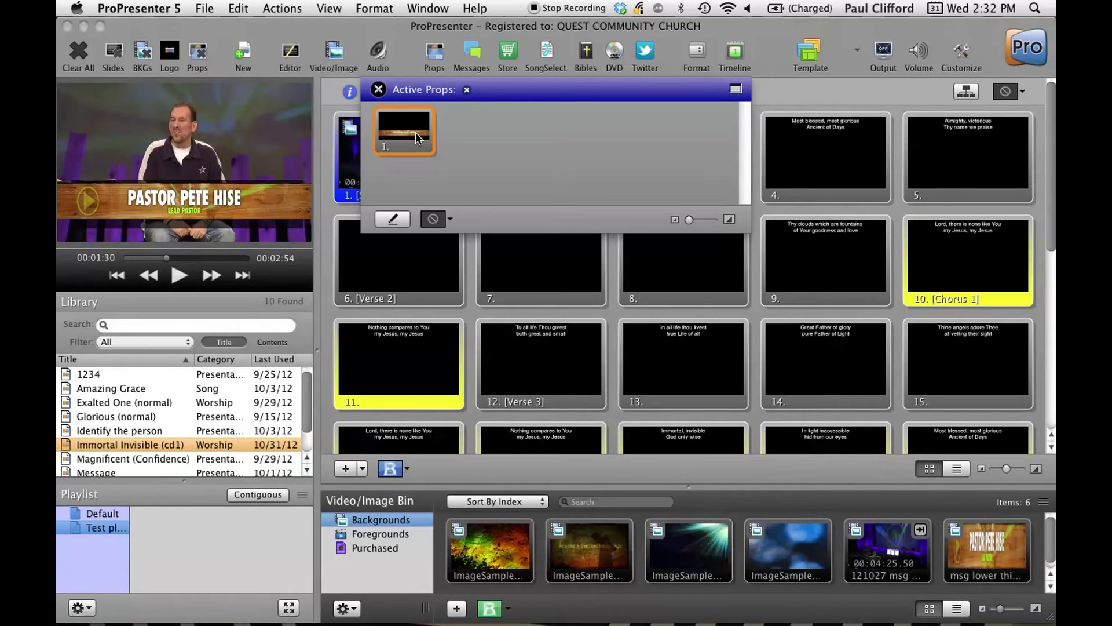
pyautogui.click(378, 90)
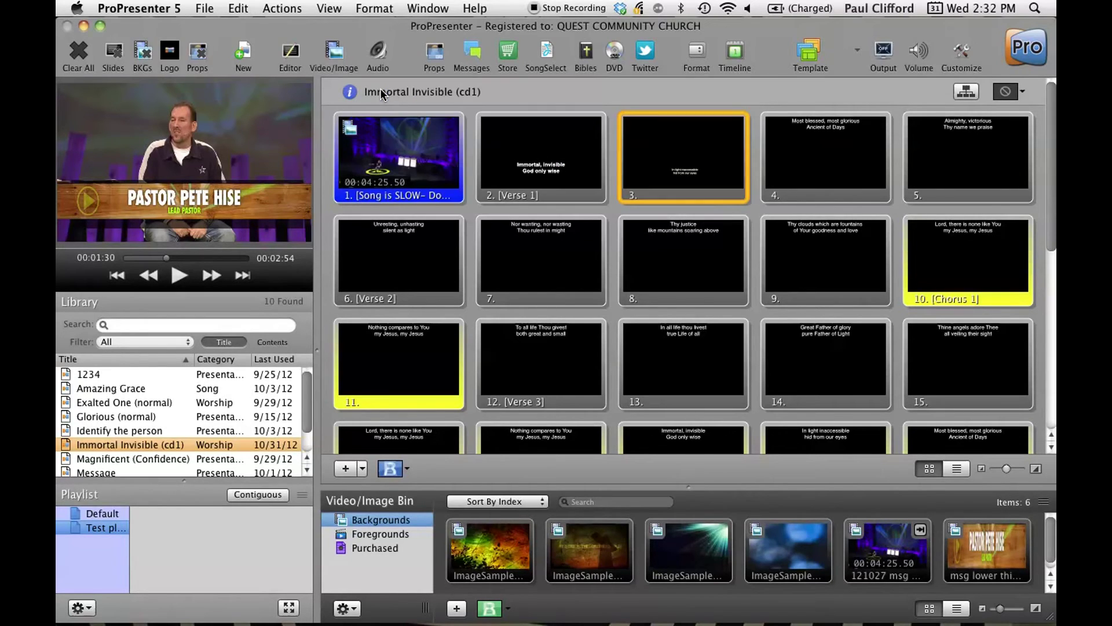
# Step: Clear the pastor lower-third prop from the output in Active Props
pyautogui.click(435, 61)
pyautogui.click(465, 90)
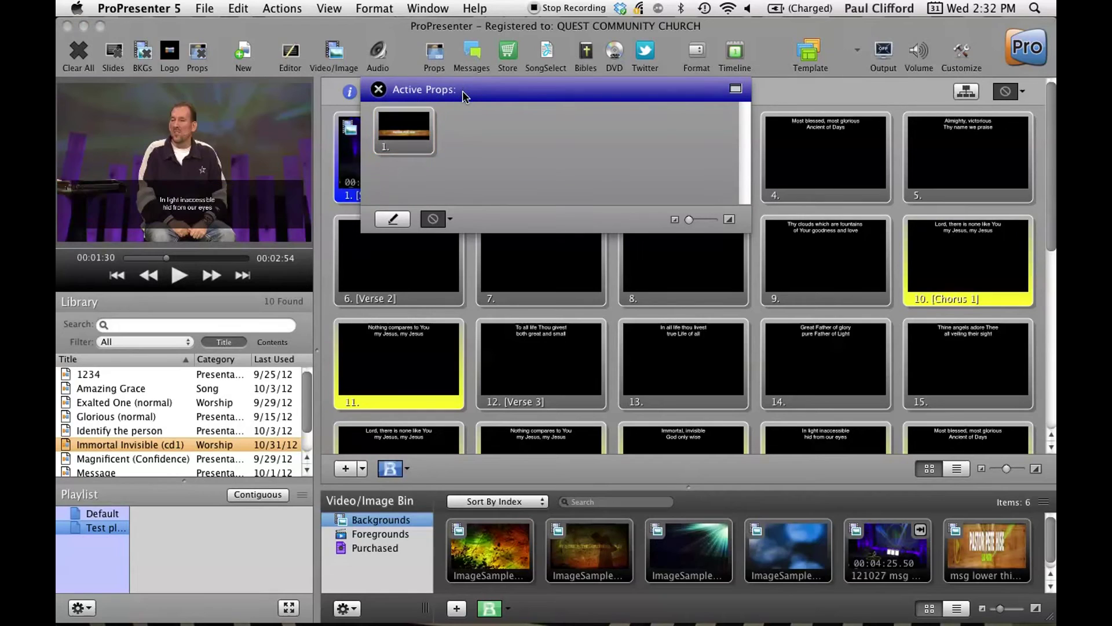
pyautogui.click(380, 90)
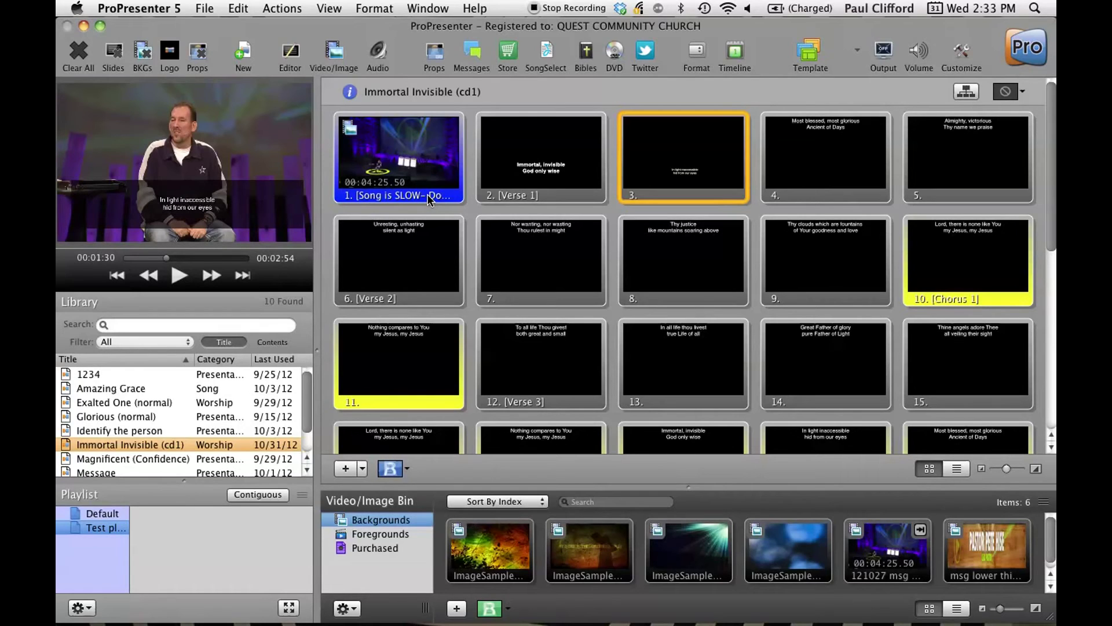
pyautogui.click(435, 52)
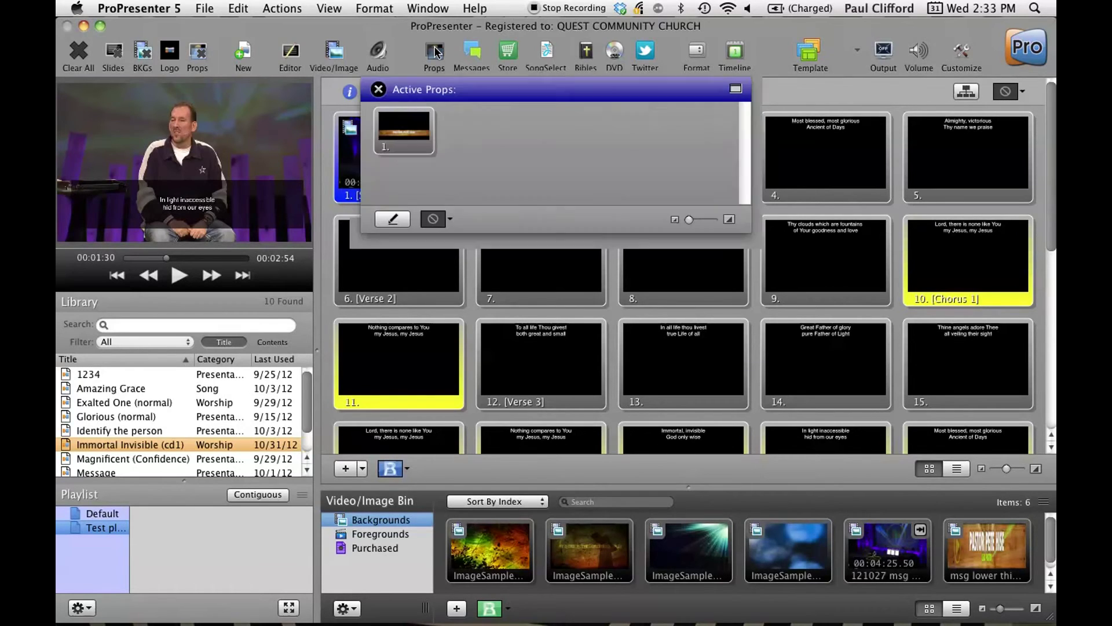
# Step: Open the LOGO prop in the Props Editor, select its lower-third image, then close the editor
pyautogui.click(394, 226)
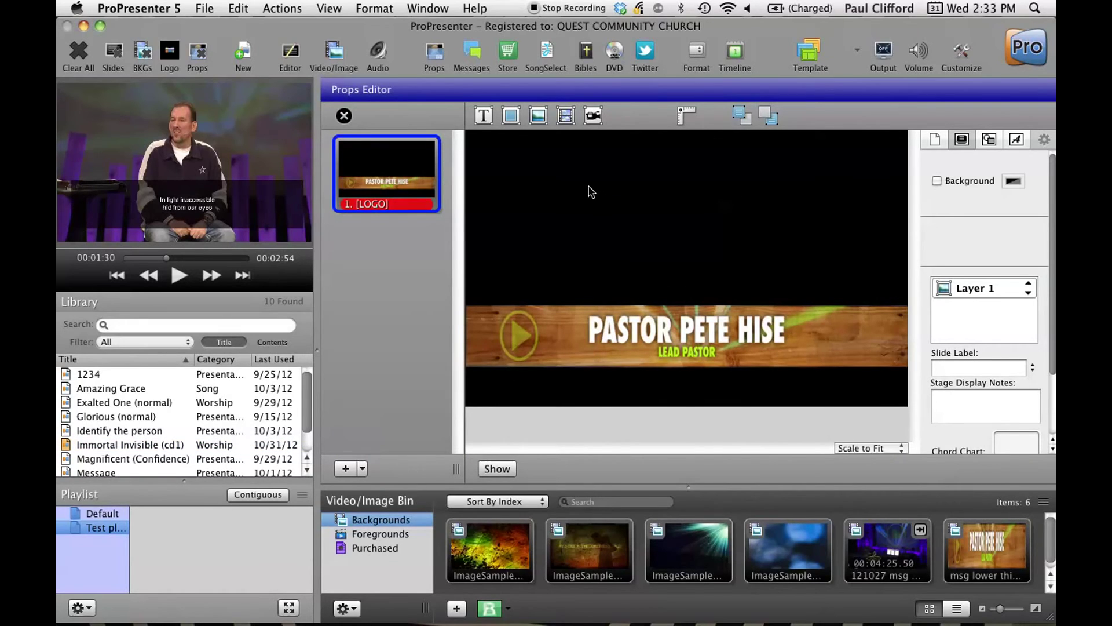
pyautogui.click(1020, 293)
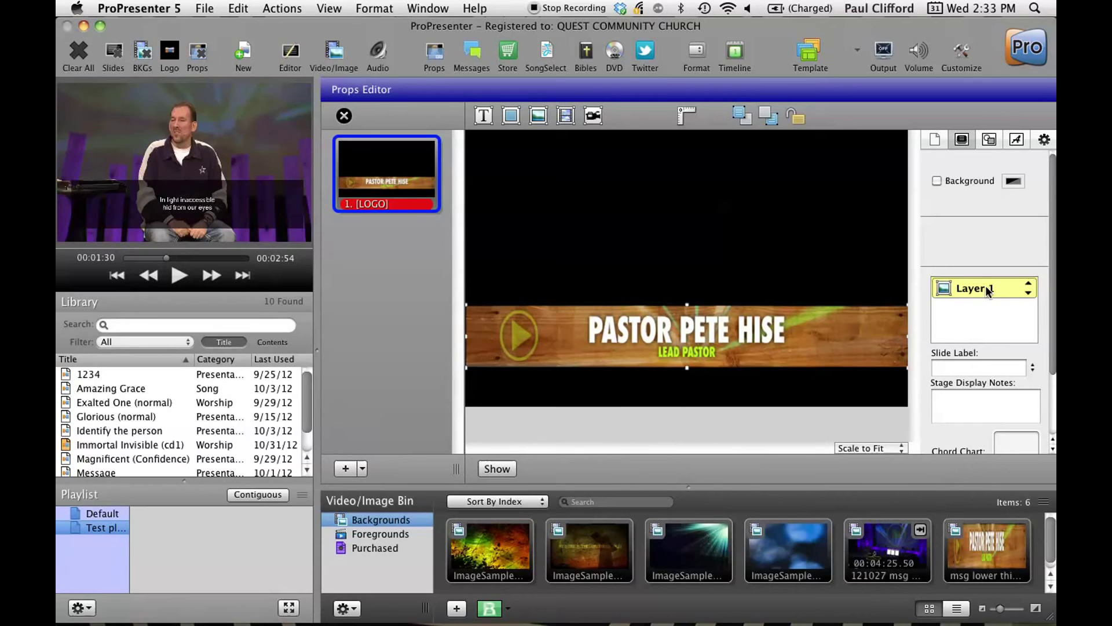
pyautogui.click(405, 175)
pyautogui.click(346, 117)
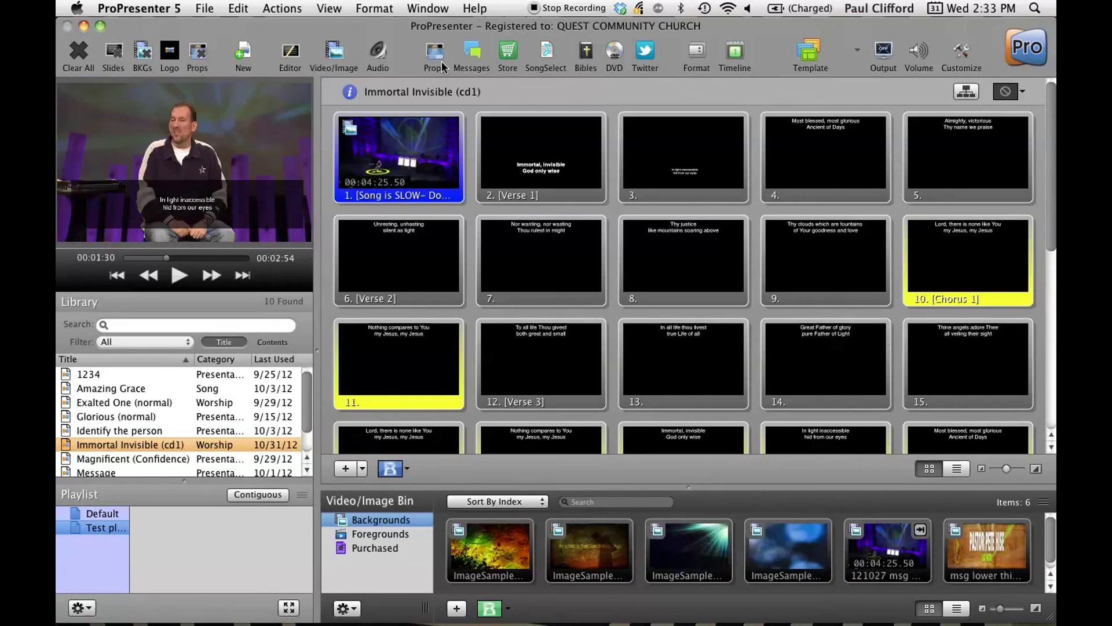
# Step: Reopen the LOGO prop from Active Props, nudge the pastor lower-third banner, and delete it
pyautogui.click(442, 65)
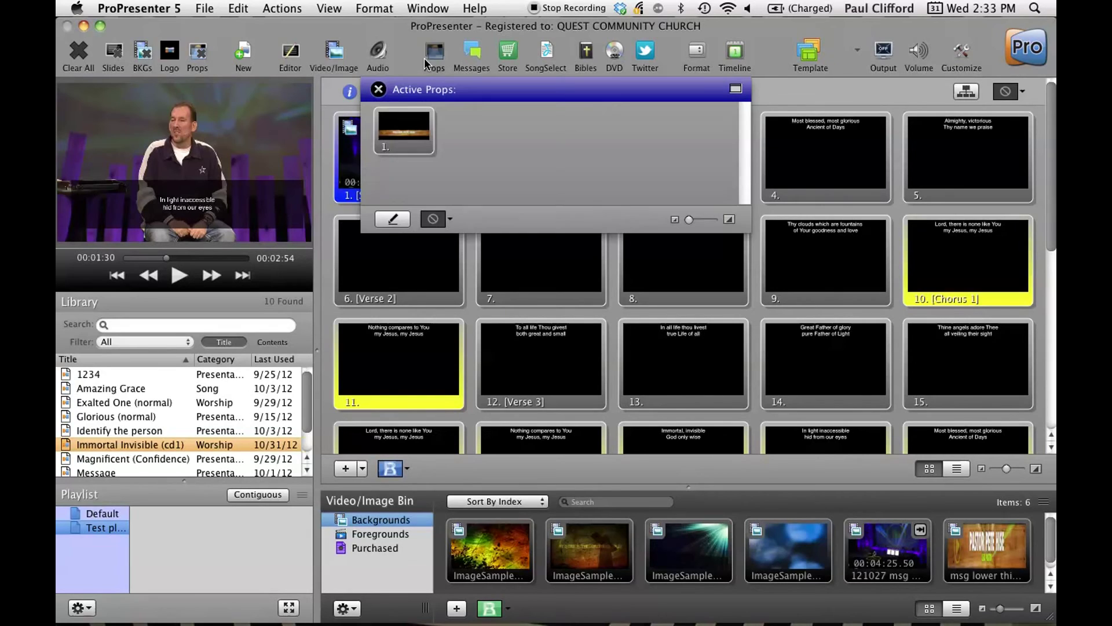
pyautogui.click(407, 223)
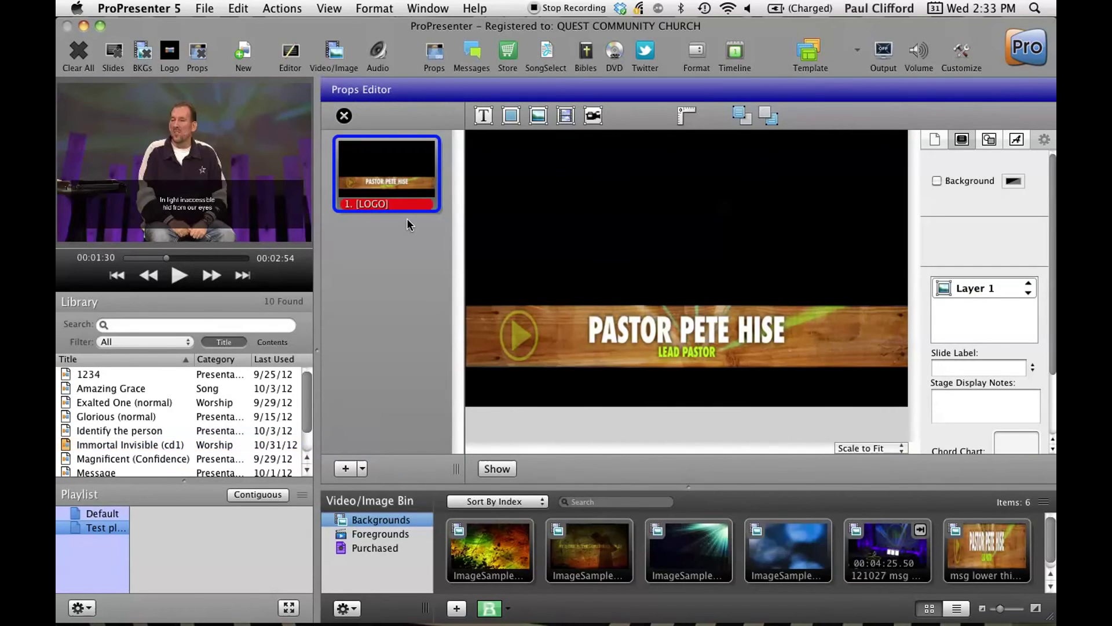
pyautogui.click(804, 329)
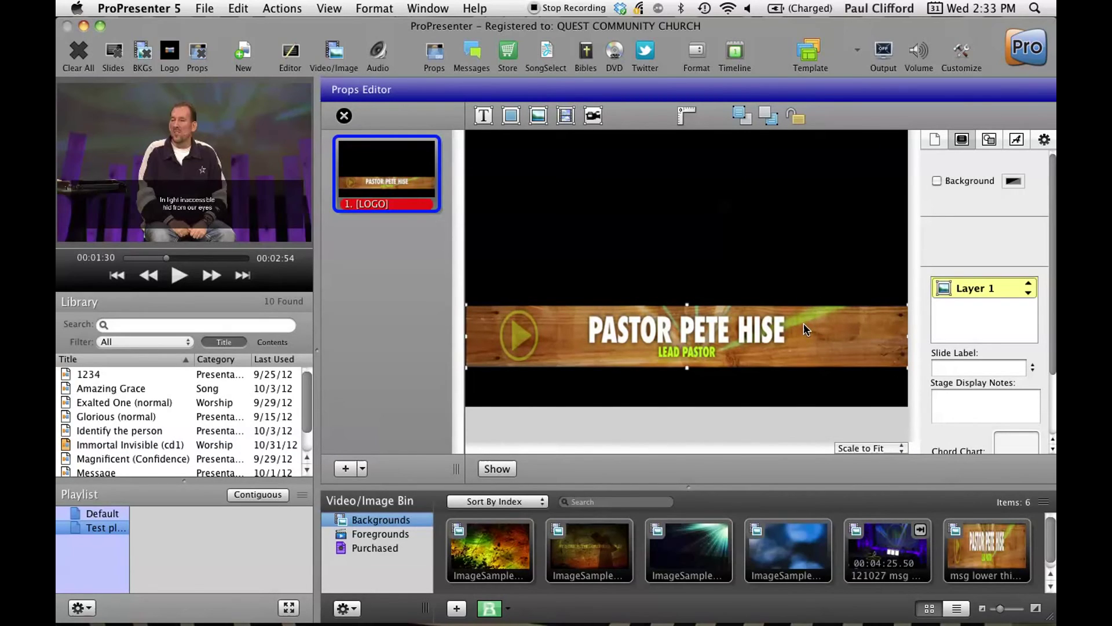
pyautogui.moveTo(804, 329); pyautogui.dragTo(804, 240)
pyautogui.moveTo(889, 257); pyautogui.dragTo(866, 254)
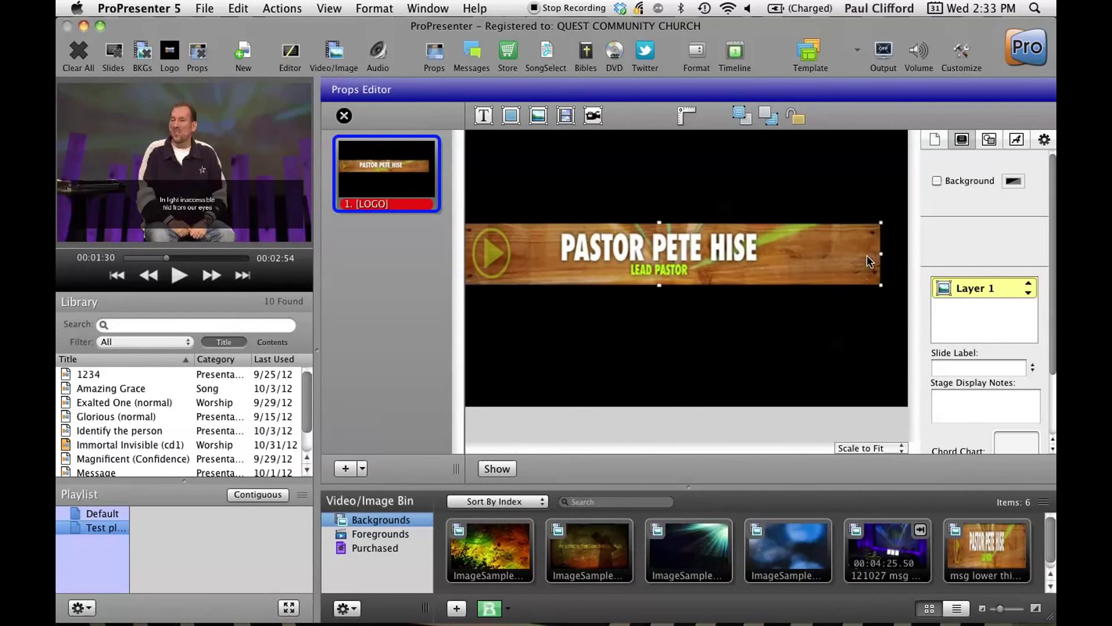
pyautogui.press('Delete')
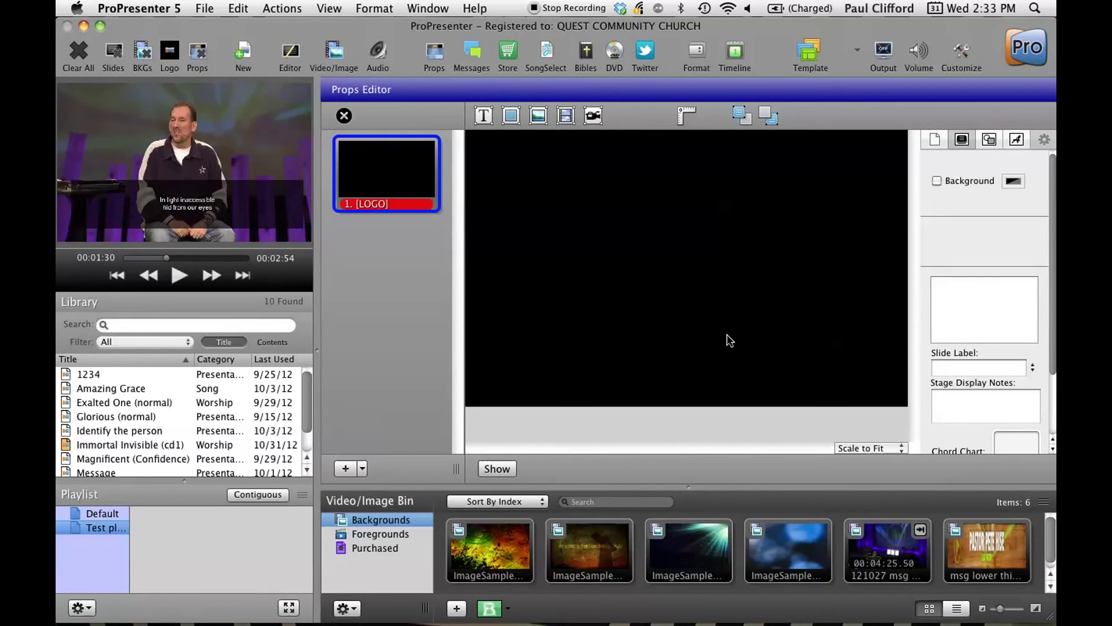
# Step: Add msg lower third.jpg from the Desktop to the LOGO prop
pyautogui.click(588, 115)
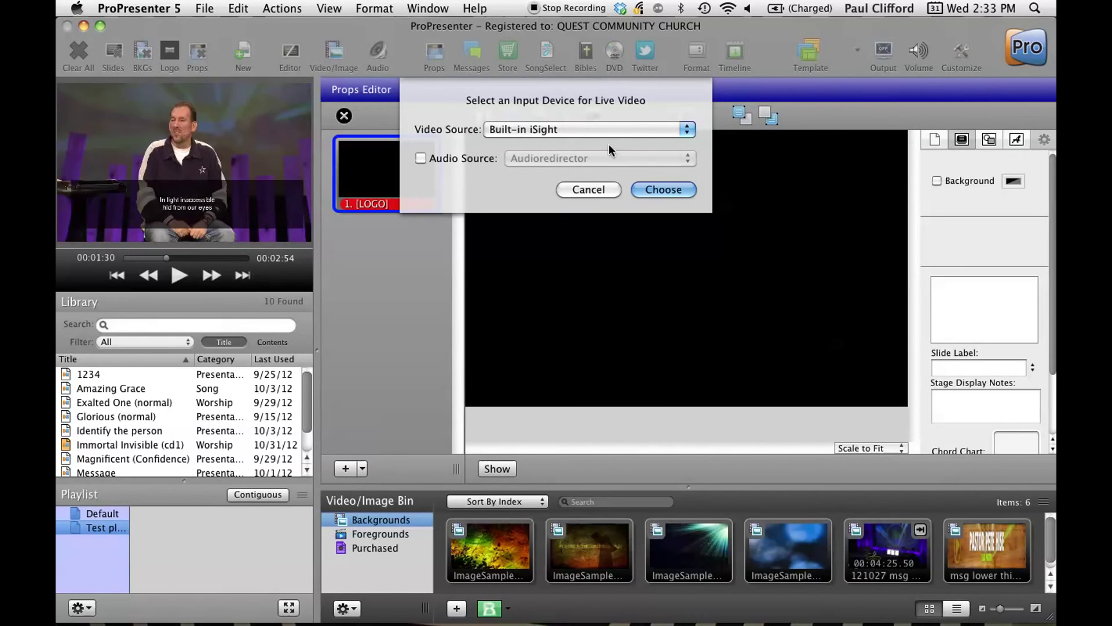
pyautogui.click(603, 190)
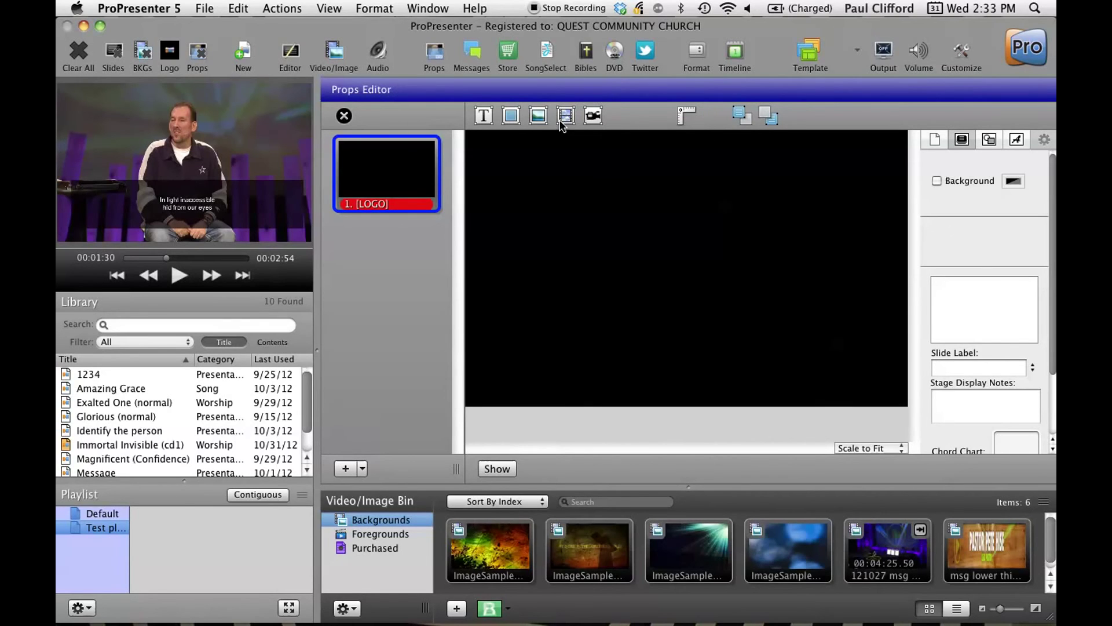
pyautogui.click(560, 115)
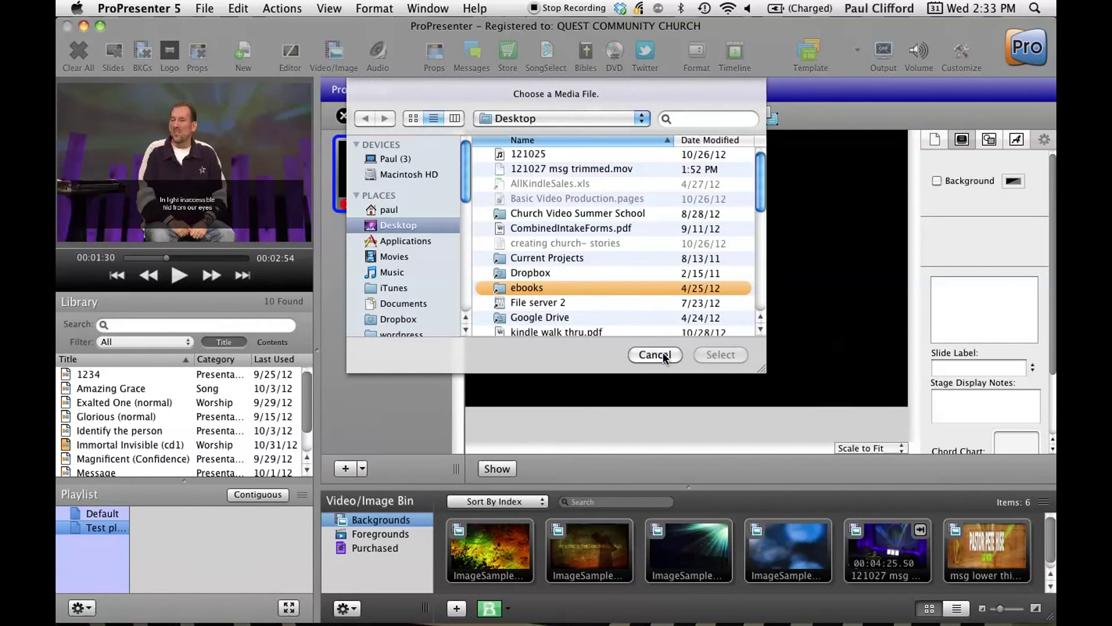
pyautogui.click(663, 353)
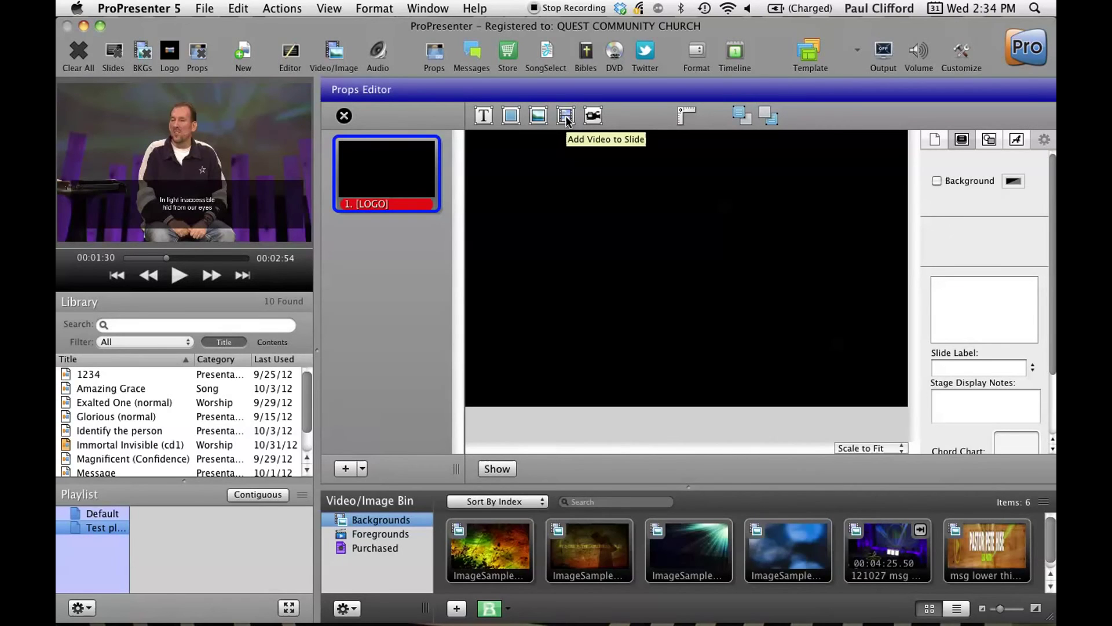
pyautogui.click(565, 116)
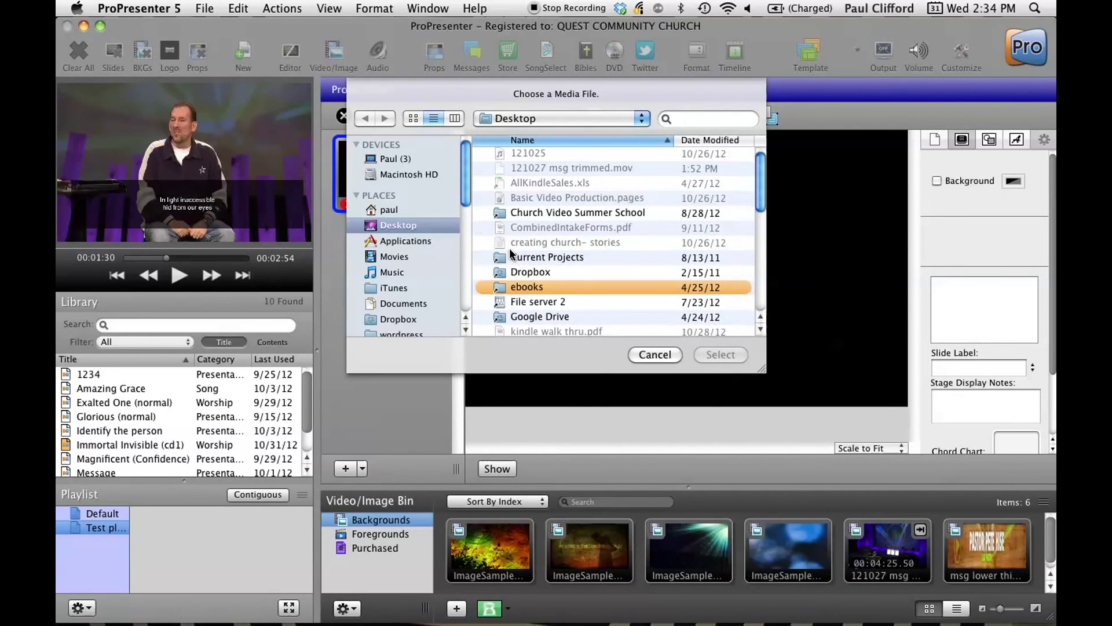
pyautogui.scroll(-3, 509, 249)
pyautogui.scroll(-3, 510, 250)
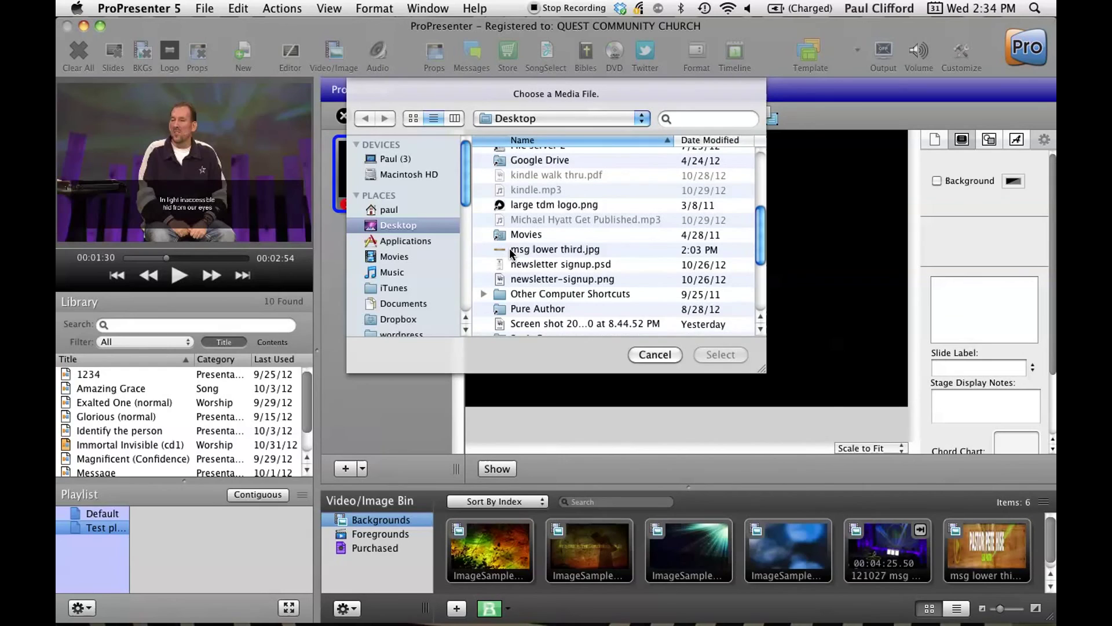
pyautogui.click(509, 250)
pyautogui.click(726, 355)
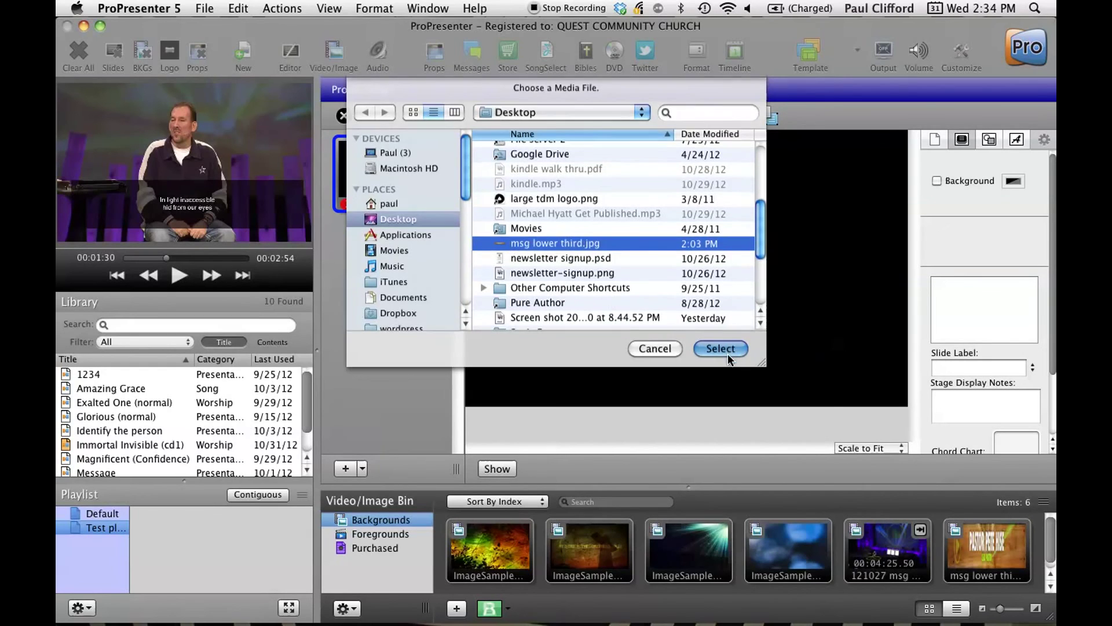
# Step: Move the banner lower and stretch it to the canvas's left and right edges
pyautogui.moveTo(730, 276); pyautogui.dragTo(732, 342)
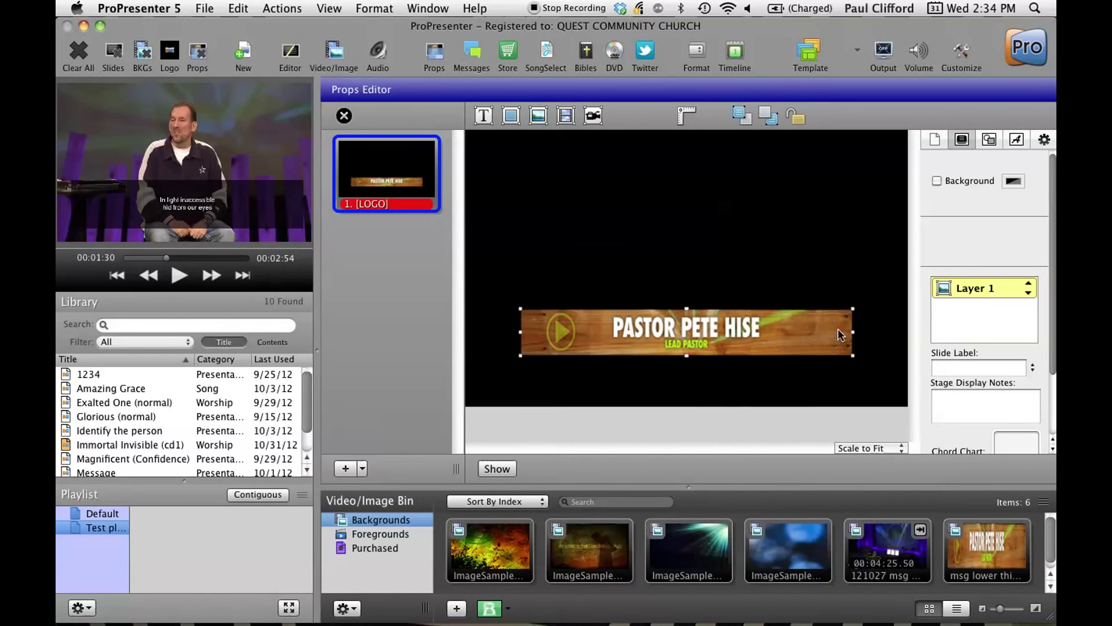
pyautogui.moveTo(853, 331)
pyautogui.mouseDown()
pyautogui.moveTo(911, 330)
pyautogui.moveTo(852, 333)
pyautogui.mouseUp()
pyautogui.moveTo(853, 355); pyautogui.dragTo(911, 381)
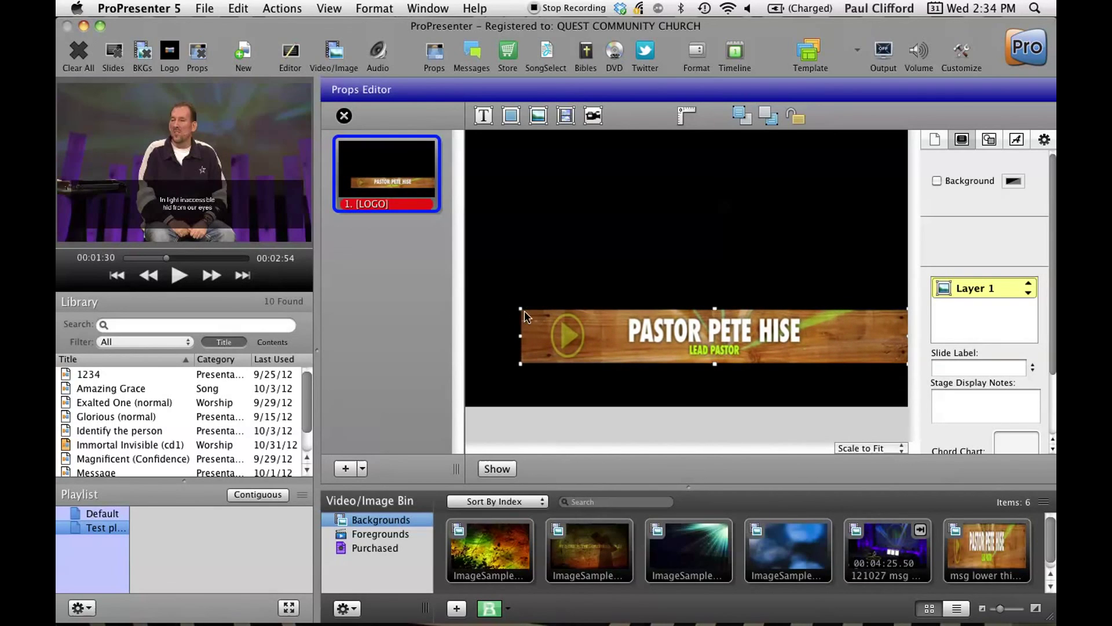
pyautogui.moveTo(521, 310); pyautogui.dragTo(464, 285)
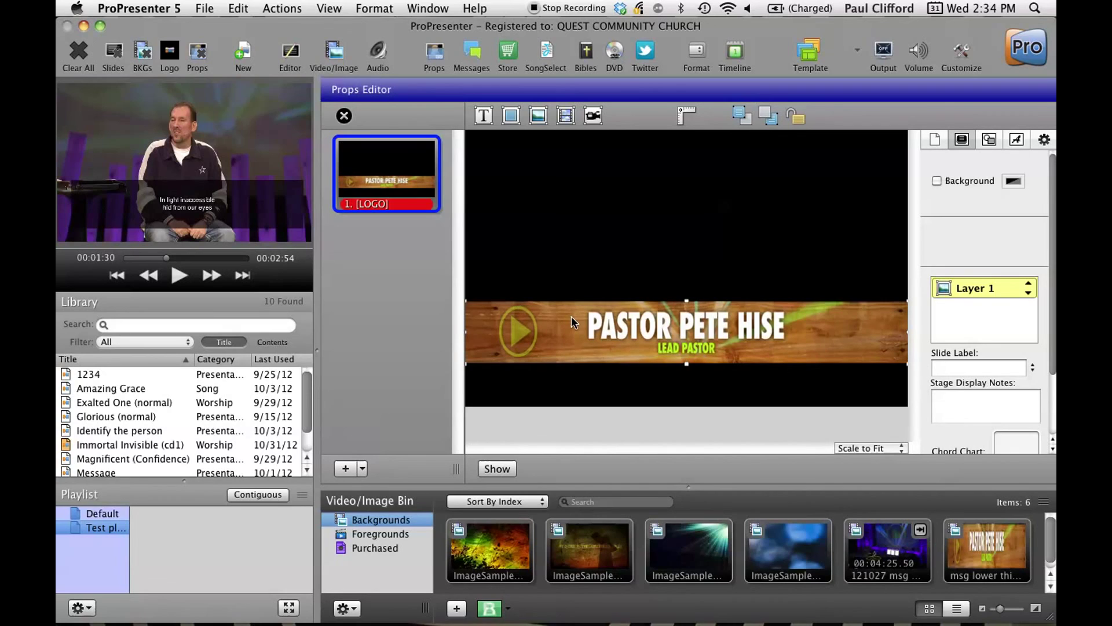
# Step: Show prop 1's resized lower third live over the video, then clear it and close Active Props
pyautogui.click(343, 115)
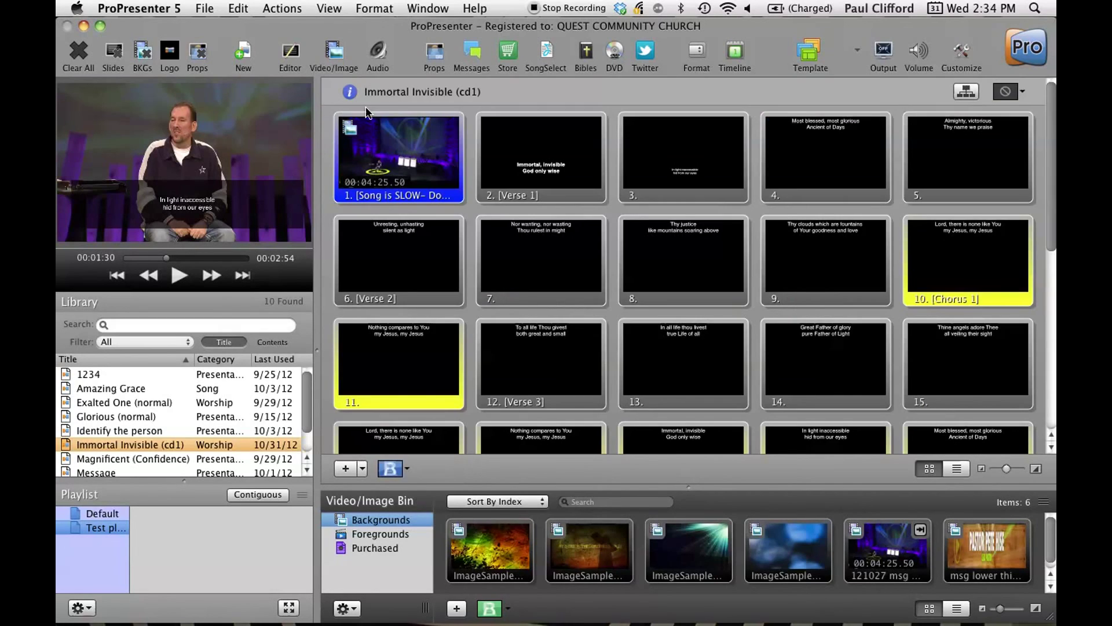
pyautogui.click(435, 52)
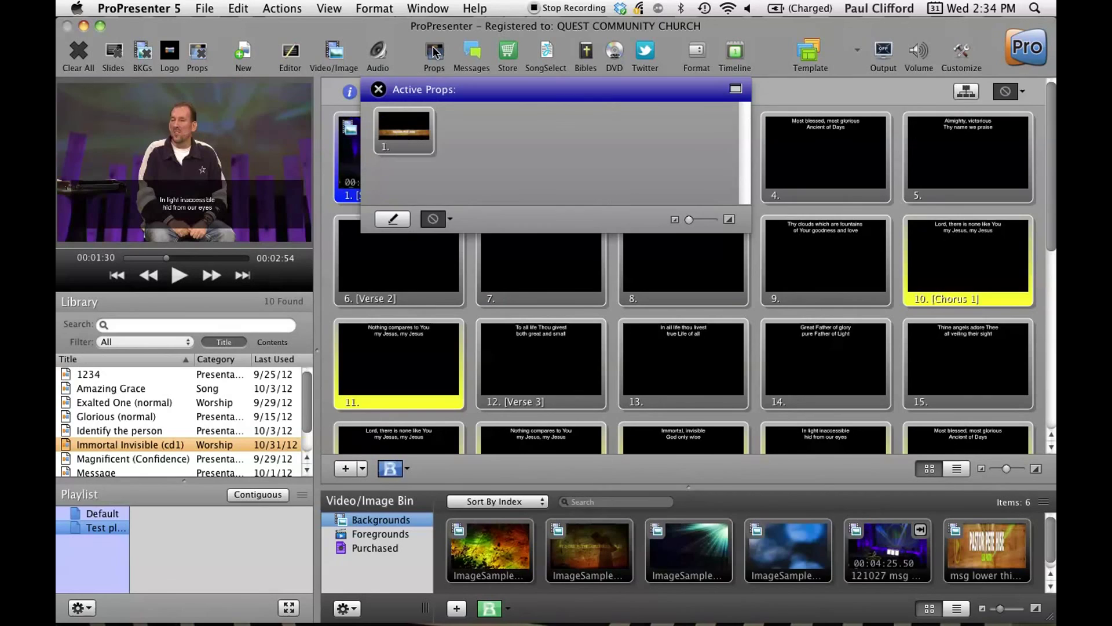
pyautogui.click(421, 131)
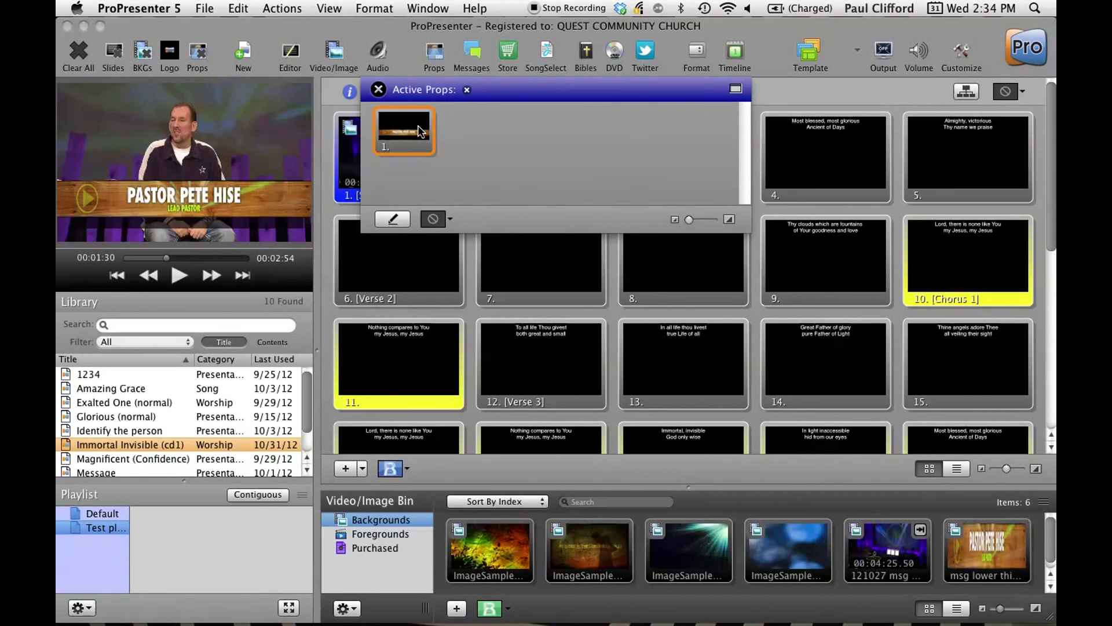
pyautogui.click(194, 57)
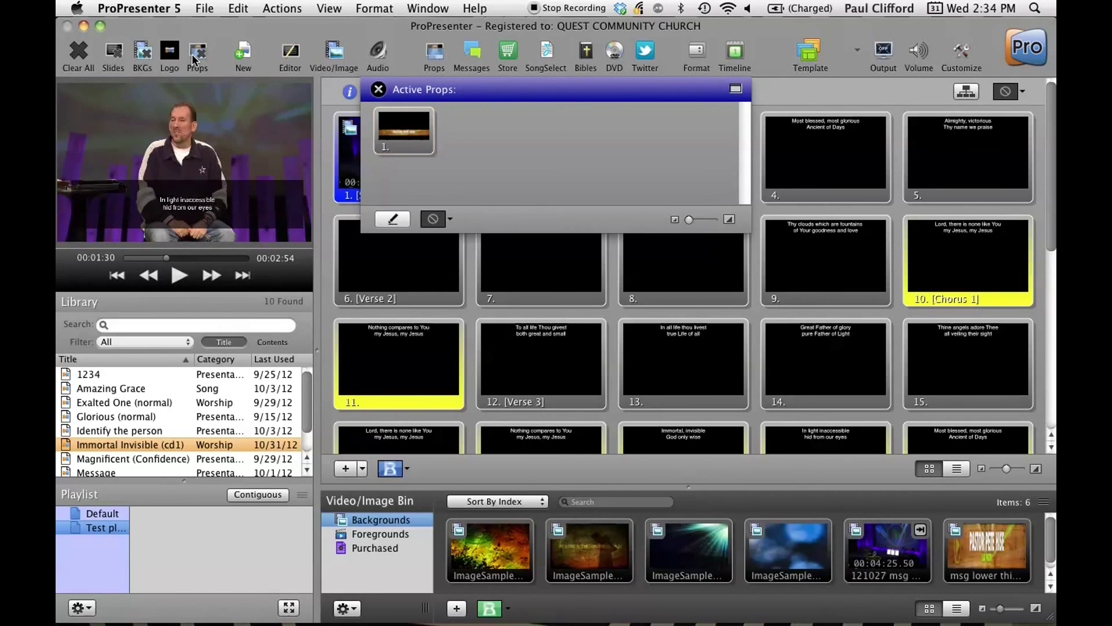
pyautogui.click(384, 90)
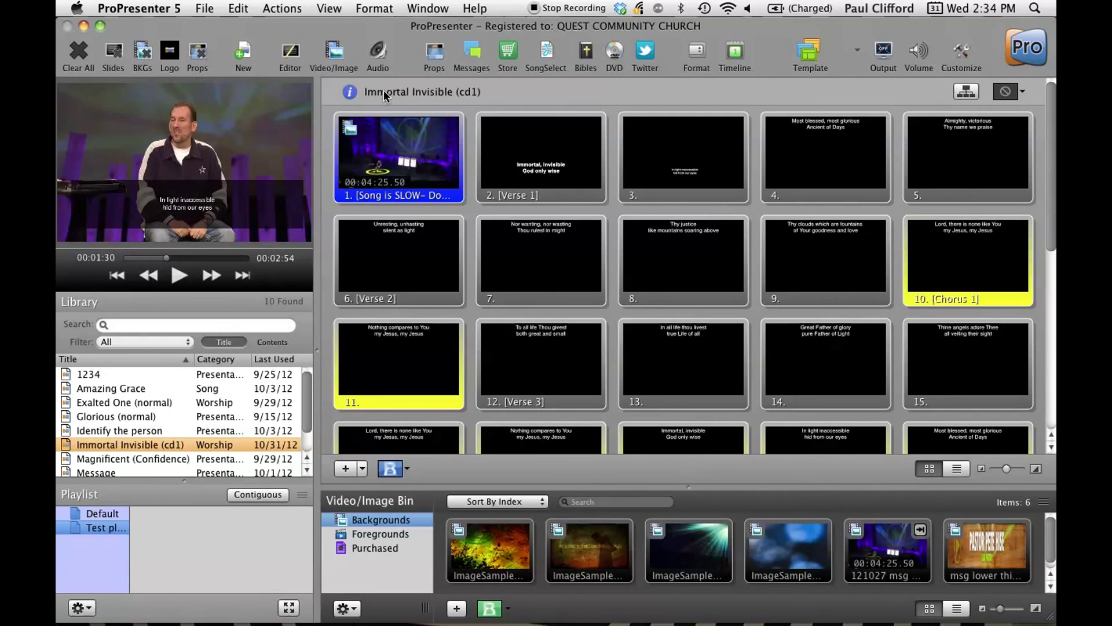